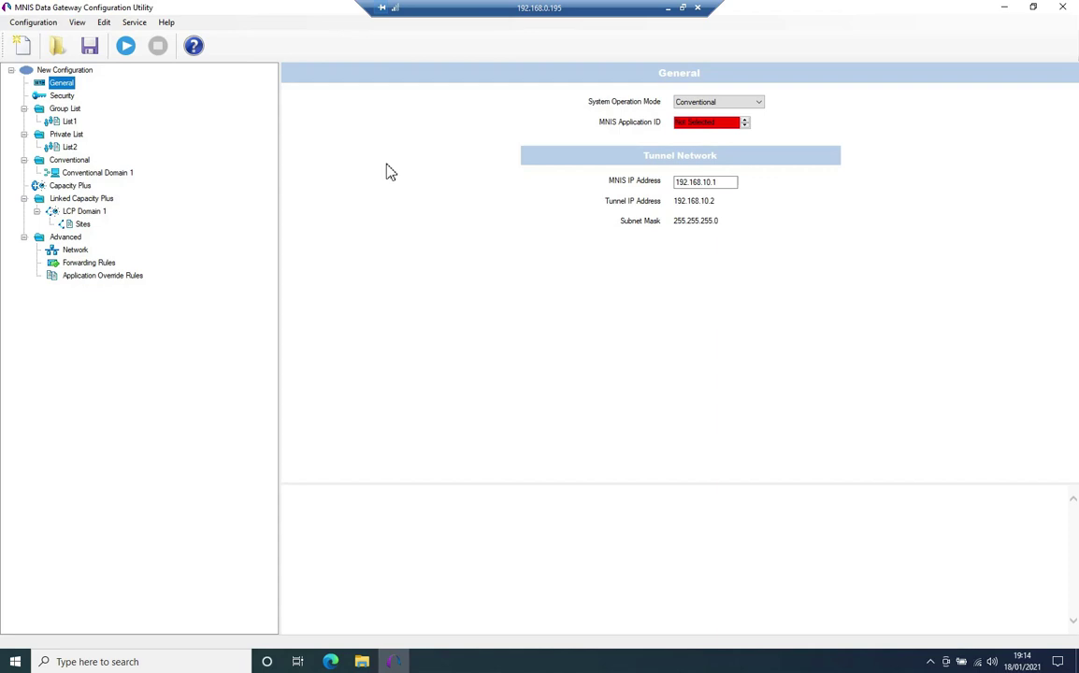
Step: Set the MNIS Application ID to 100 in the general settings
{"action": "mouse_move", "coordinate": [640, 94]}
{"action": "mouse_move", "coordinate": [718, 104]}
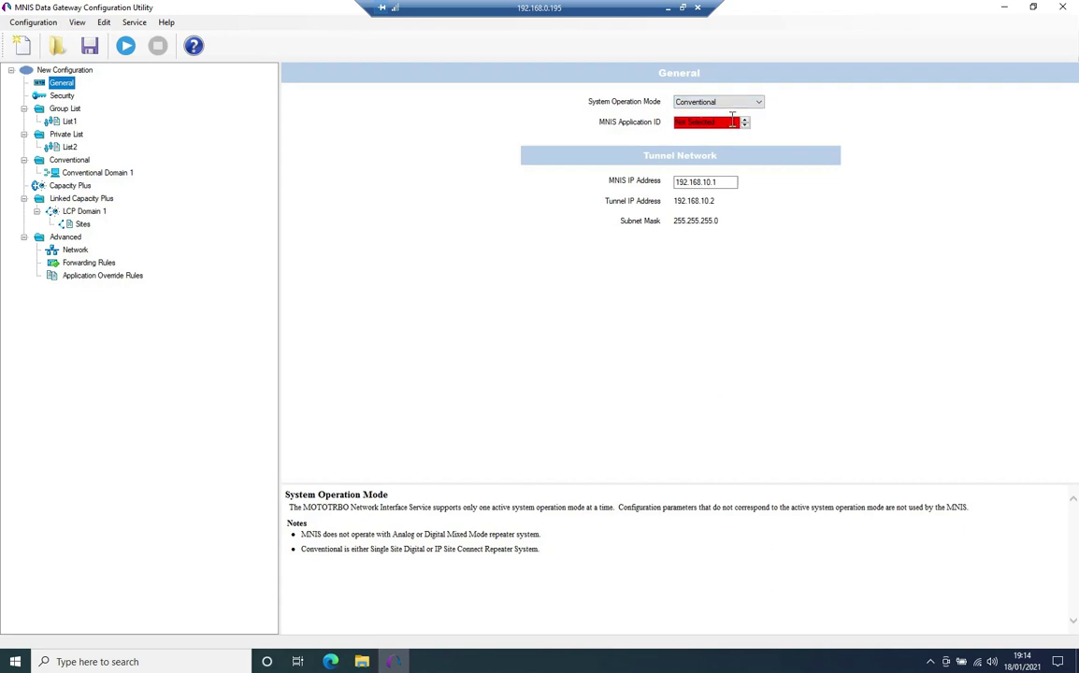
{"action": "mouse_move", "coordinate": [724, 128]}
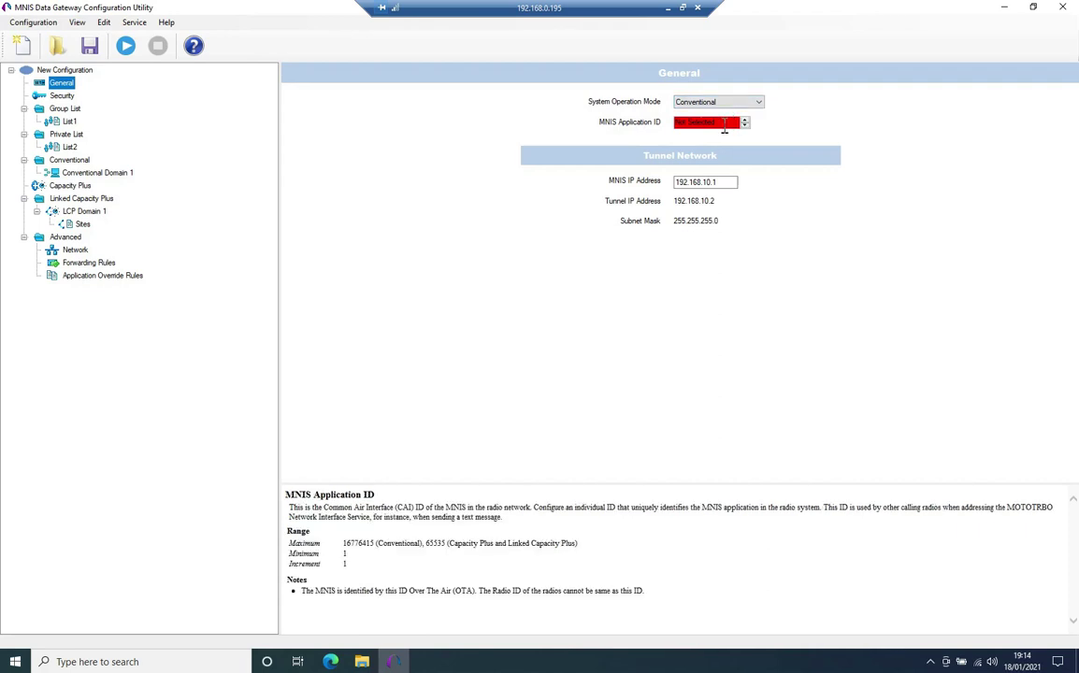
{"action": "left_click", "coordinate": [723, 126]}
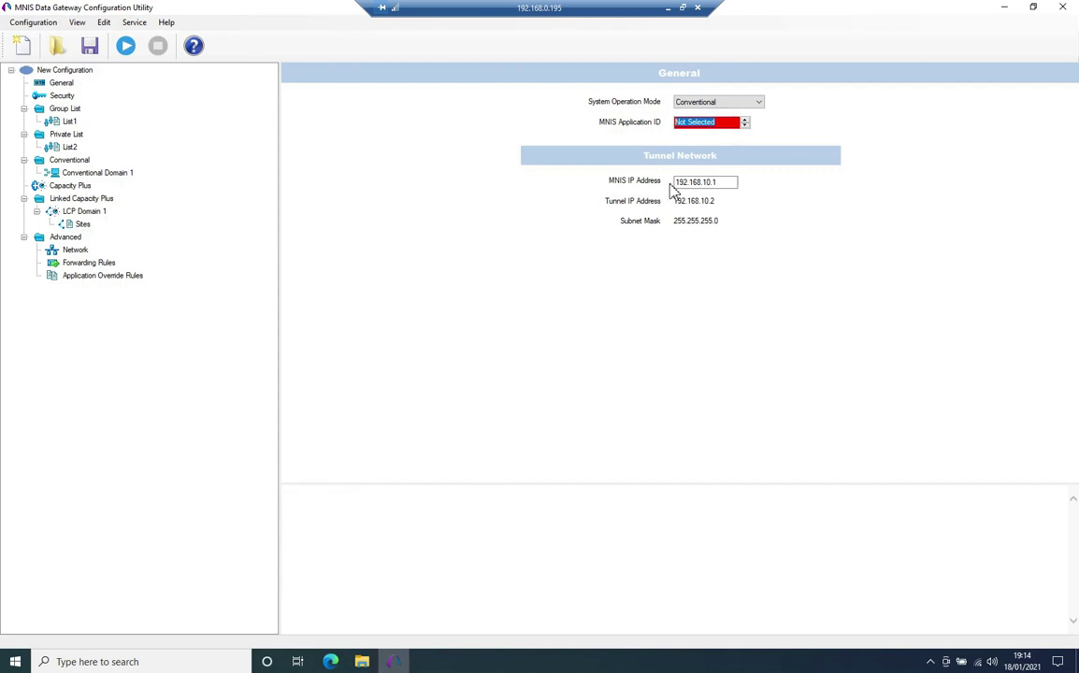
{"action": "type", "text": "10"}
{"action": "left_click", "coordinate": [703, 184]}
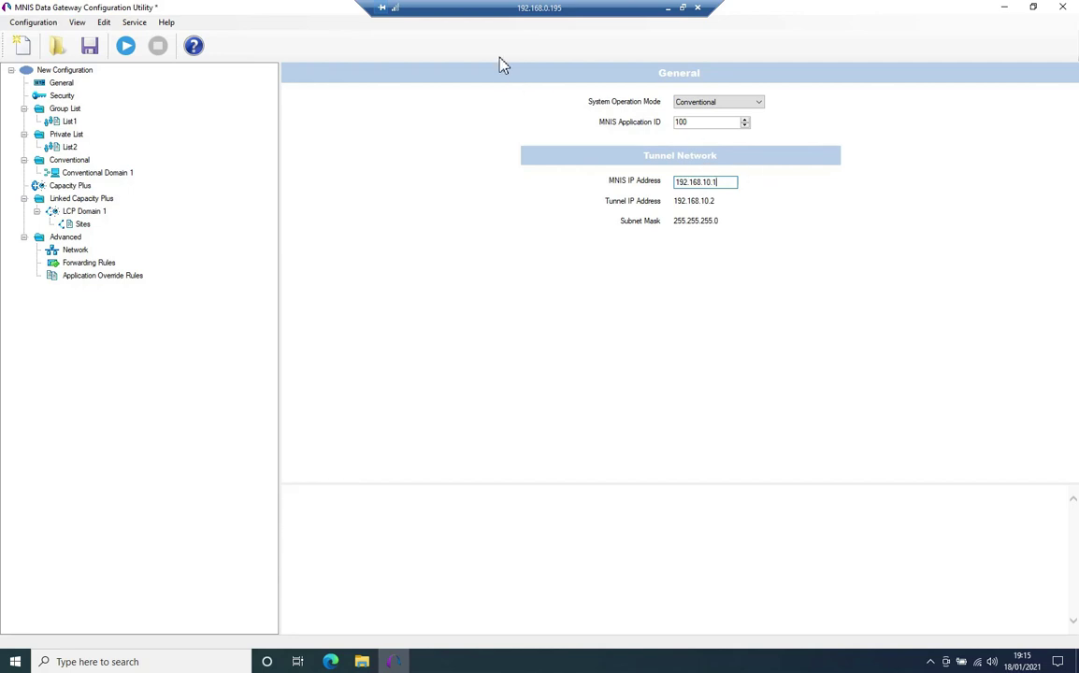
Step: Review the security key settings, the List1 group call ranges and the List2 private call ranges
{"action": "left_click", "coordinate": [62, 94]}
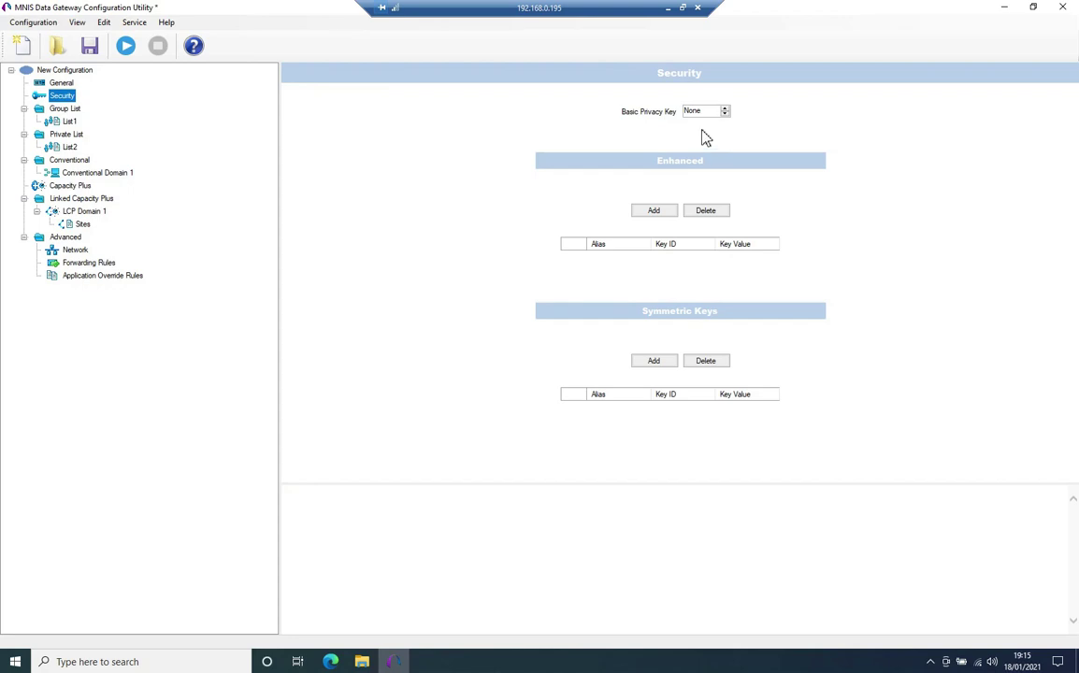
{"action": "left_click", "coordinate": [709, 113]}
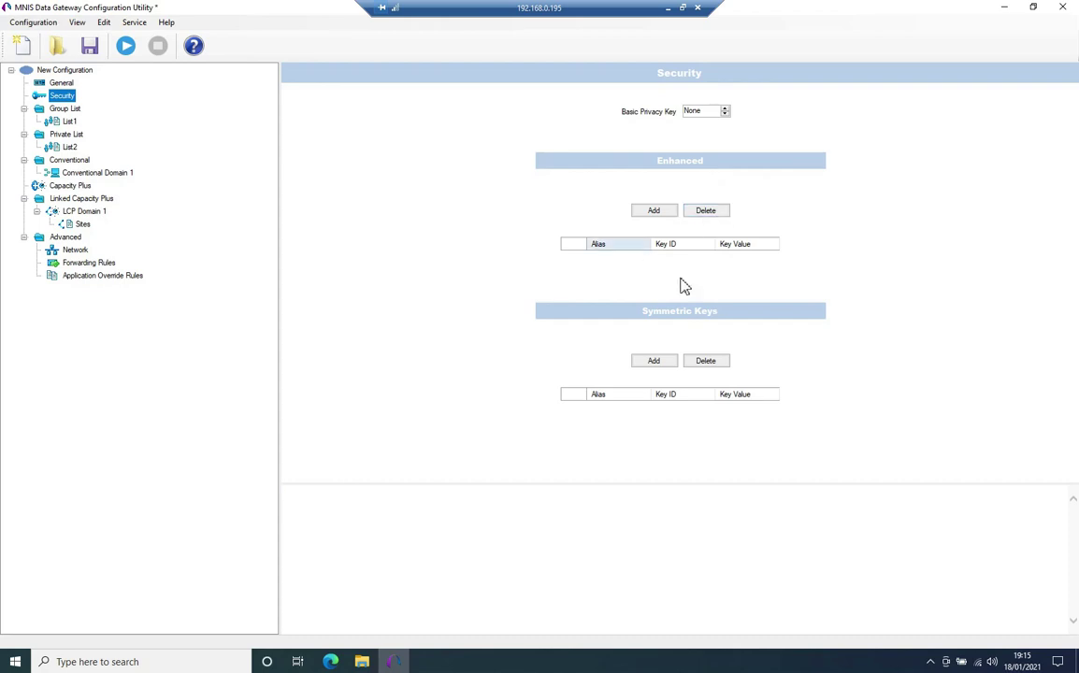
{"action": "mouse_move", "coordinate": [644, 397]}
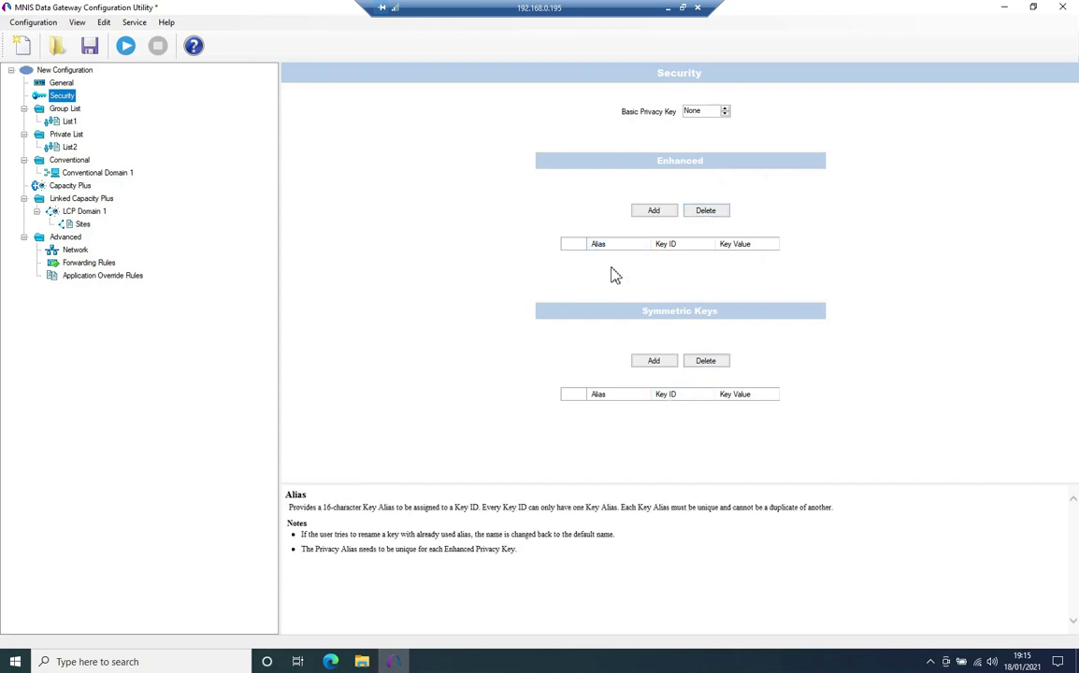
{"action": "left_click", "coordinate": [68, 121]}
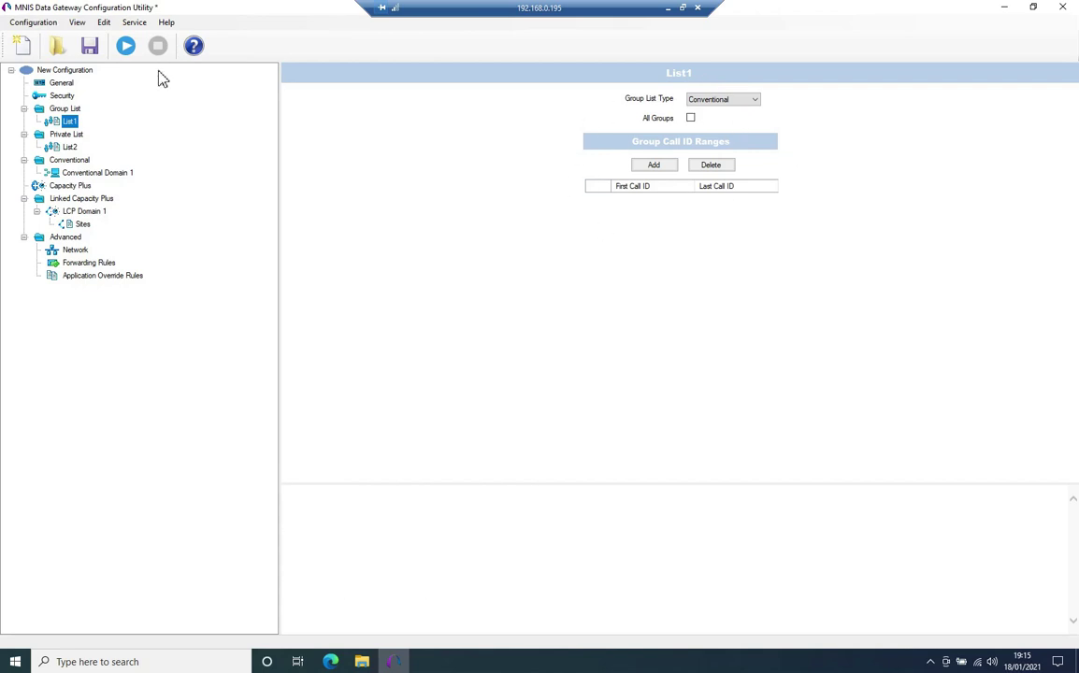
{"action": "left_click", "coordinate": [70, 148]}
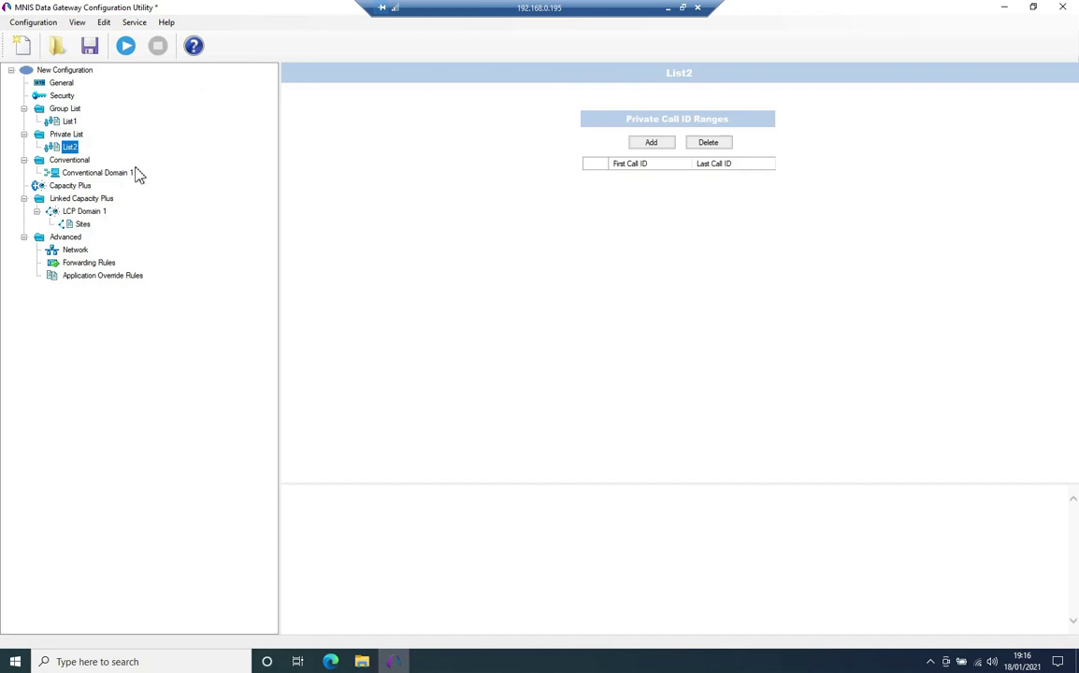
Step: Set the master IP address of Conventional Domain 1 to 10.0.0.1
{"action": "left_click", "coordinate": [91, 177]}
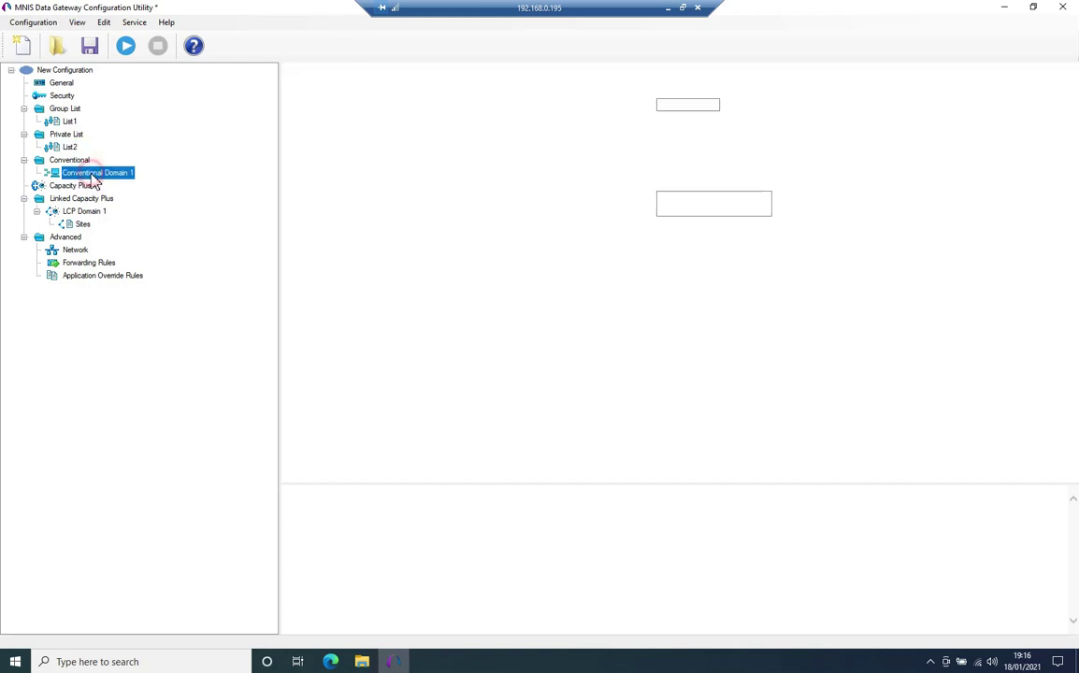
{"action": "left_click", "coordinate": [698, 107]}
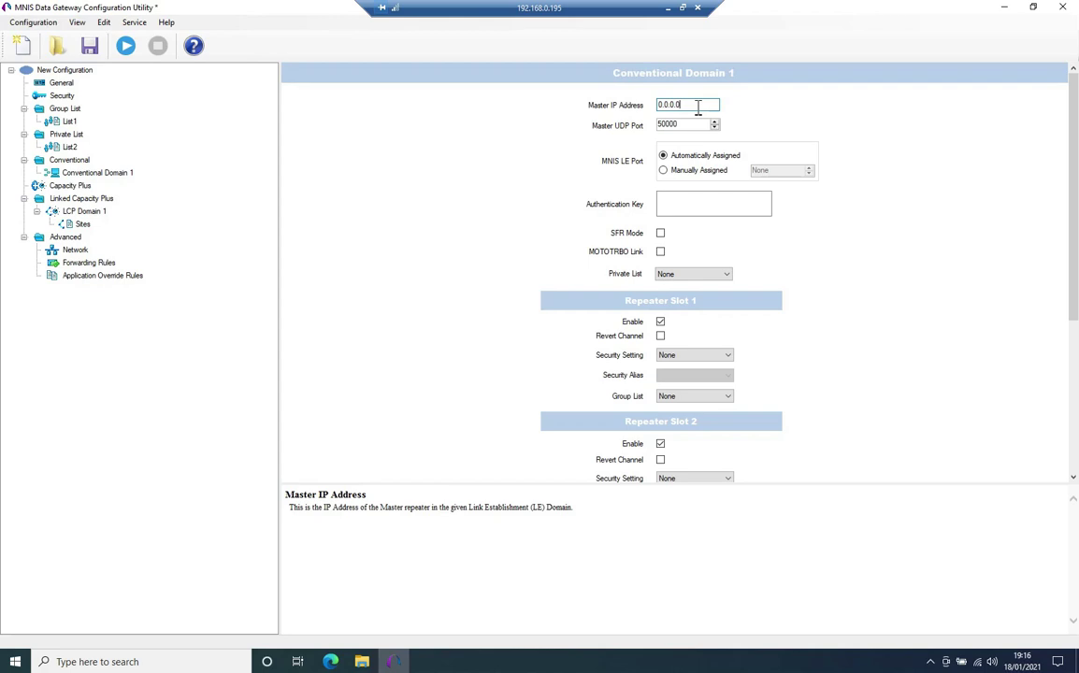
{"action": "key", "text": "BackSpace"}
{"action": "key", "text": "BackSpace"}
{"action": "key", "text": "BackSpace"}
{"action": "key", "text": "BackSpace"}
{"action": "key", "text": "BackSpace"}
{"action": "key", "text": "BackSpace"}
{"action": "key", "text": "BackSpace"}
{"action": "type", "text": "10.0.0.1"}
Step: Assign the MNIS LE port of Conventional Domain 1 manually as 50002
{"action": "left_click", "coordinate": [693, 126]}
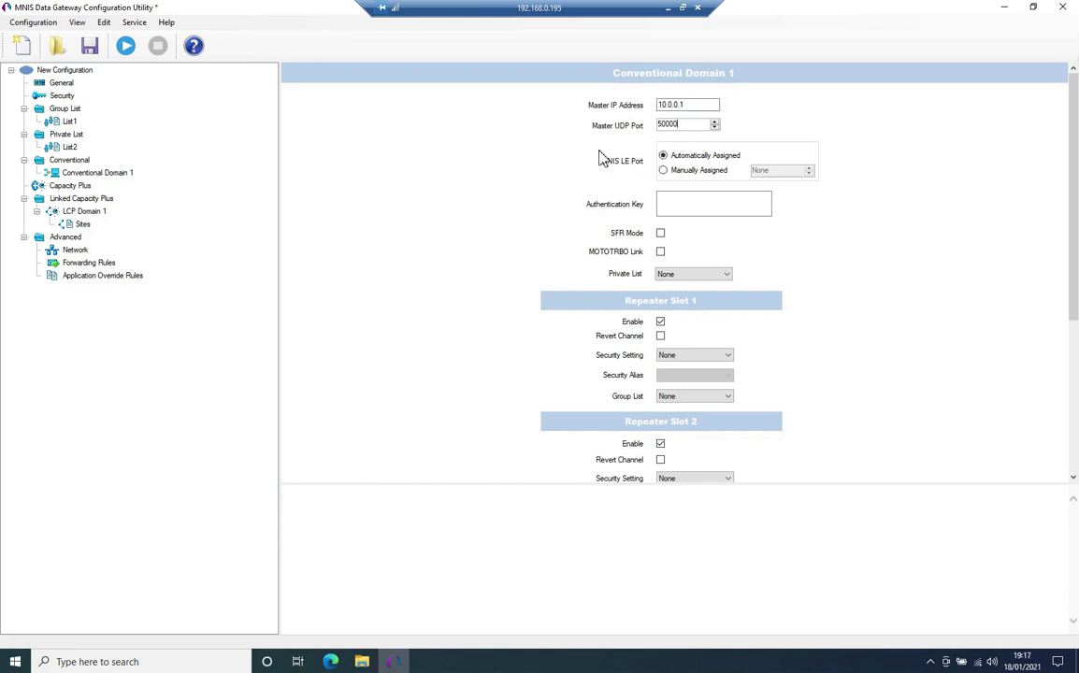
{"action": "left_click", "coordinate": [664, 156]}
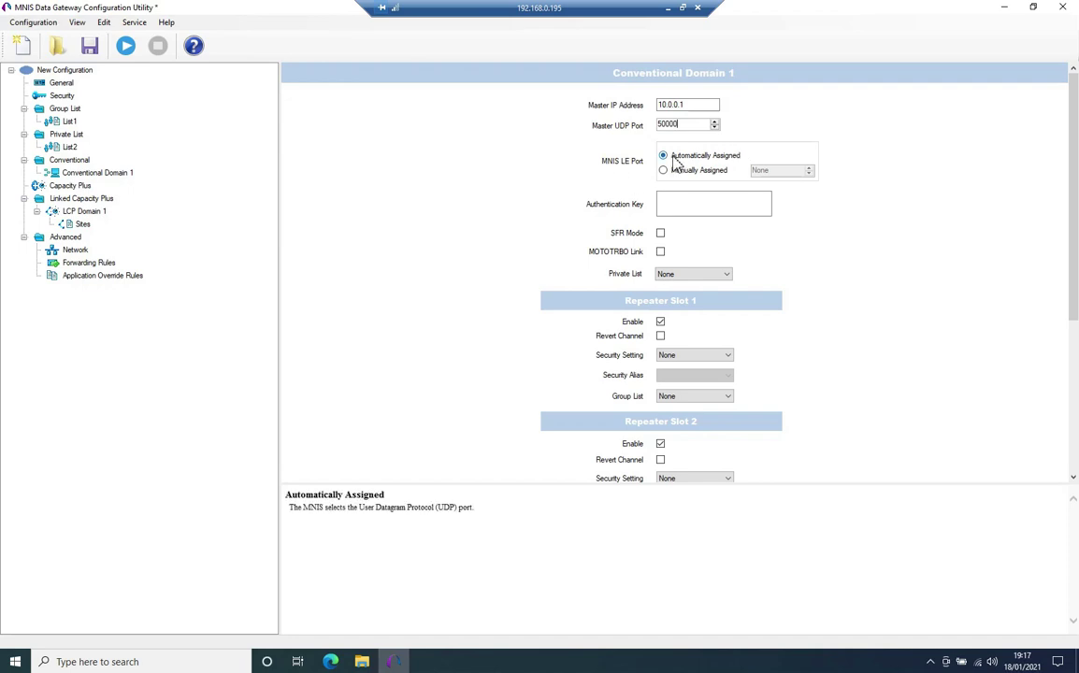
{"action": "left_click", "coordinate": [663, 171]}
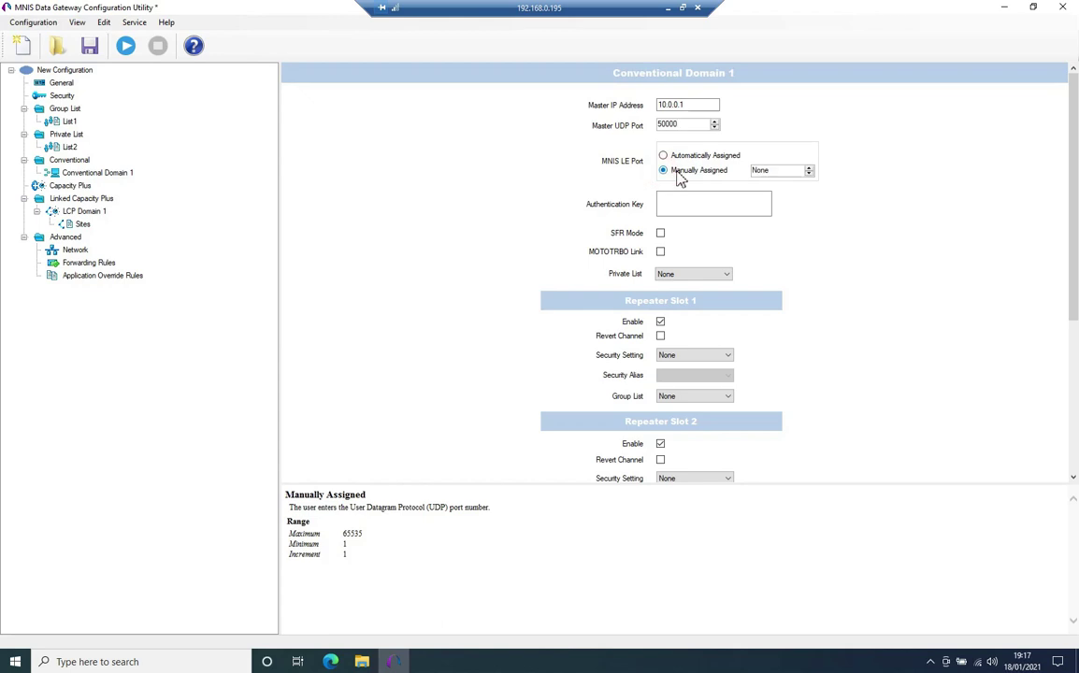
{"action": "left_click", "coordinate": [777, 170]}
{"action": "double_click", "coordinate": [776, 170]}
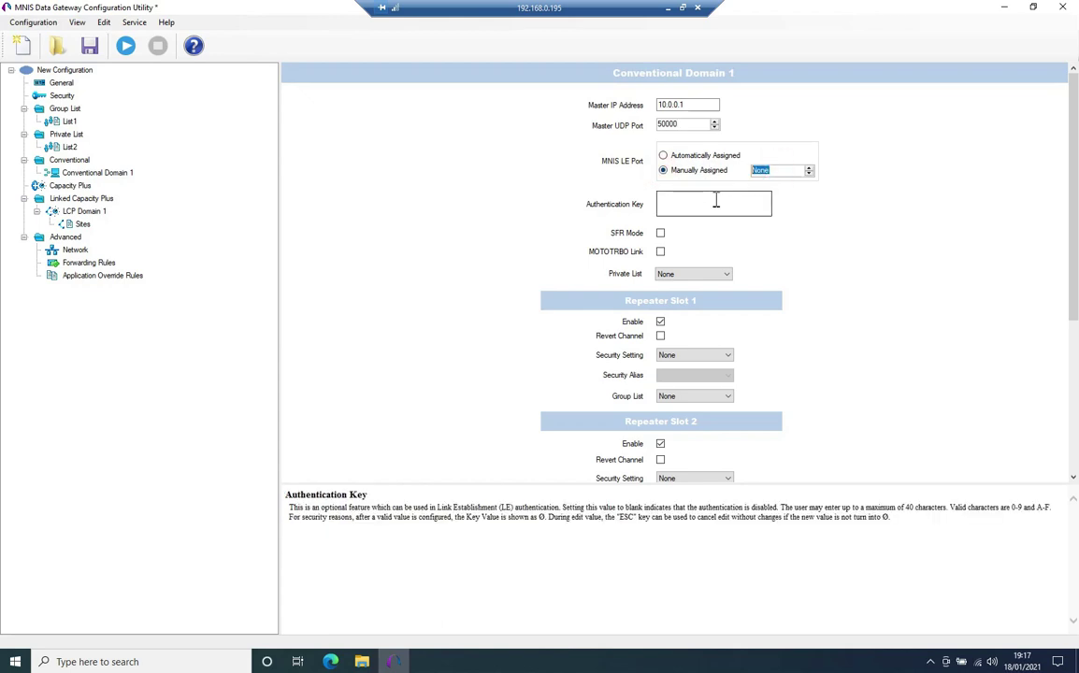
{"action": "type", "text": "50002"}
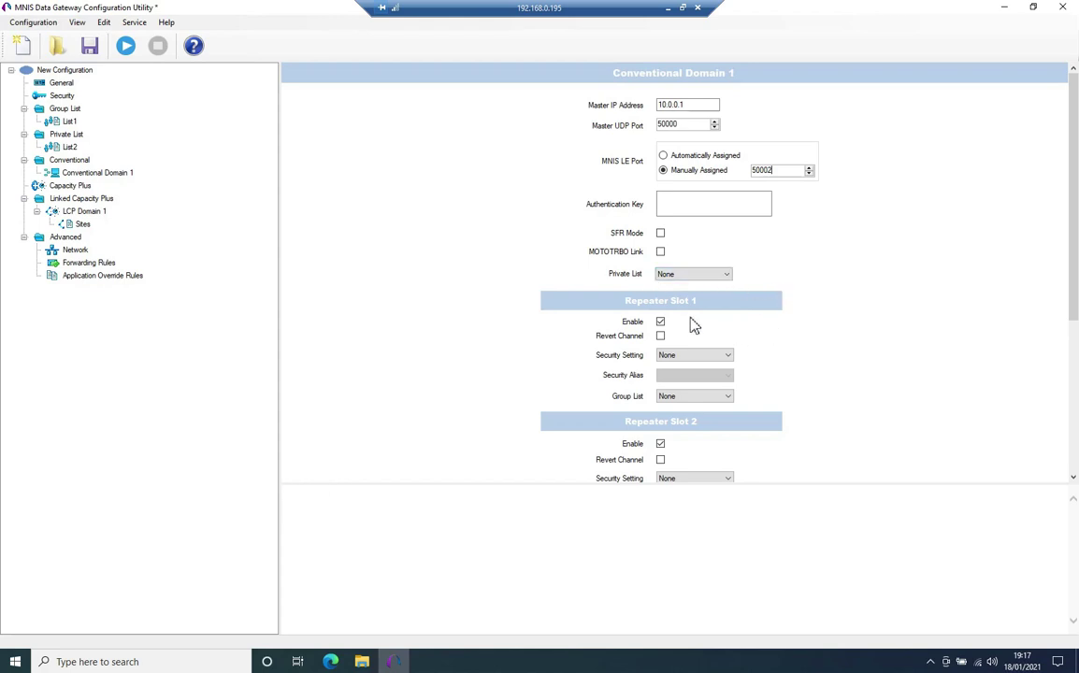
Step: Review the domain's repeater slot and GPS coordinate settings, plus the general Advanced options
{"action": "scroll", "coordinate": [846, 323], "scroll_direction": "down", "scroll_amount": 5}
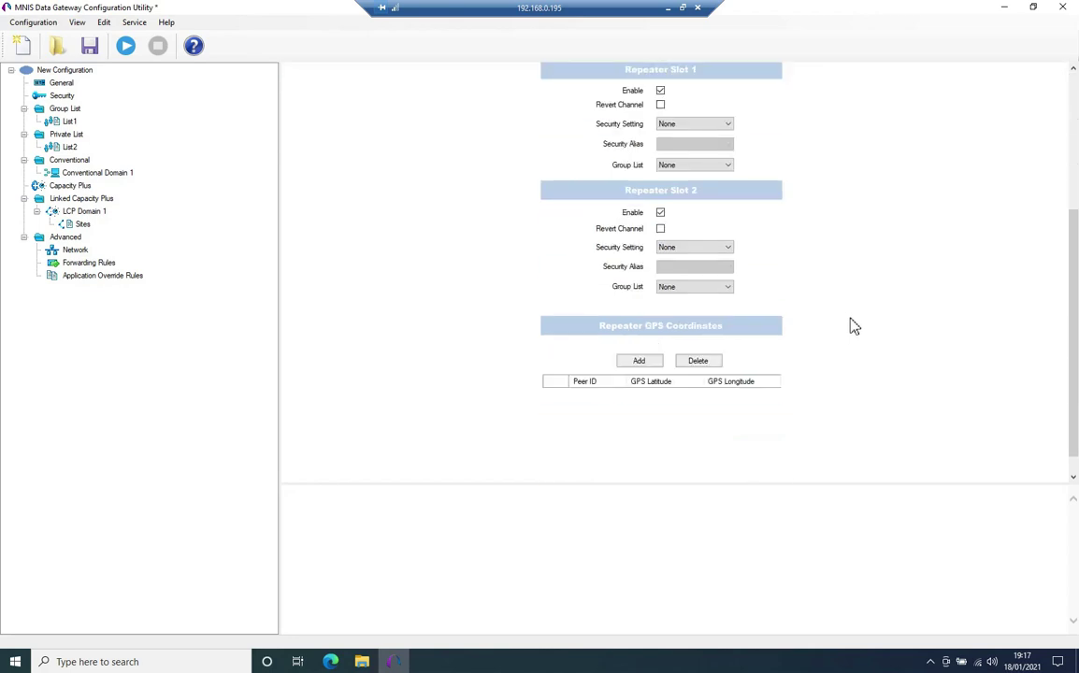
{"action": "scroll", "coordinate": [851, 324], "scroll_direction": "up", "scroll_amount": 2}
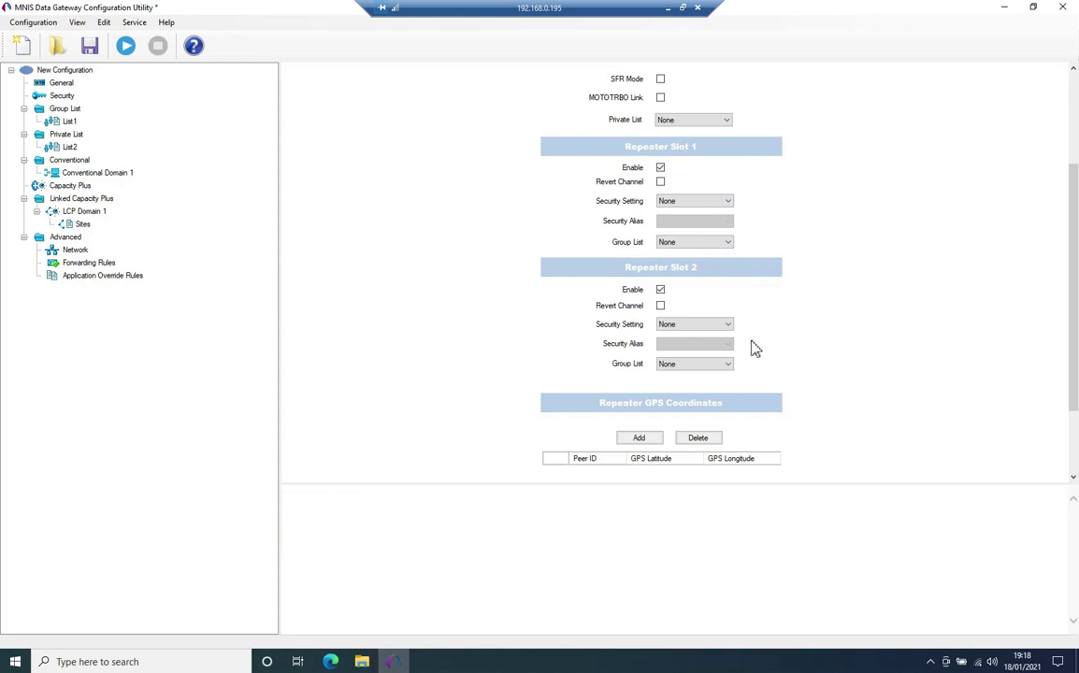
{"action": "scroll", "coordinate": [827, 368], "scroll_direction": "down", "scroll_amount": 2}
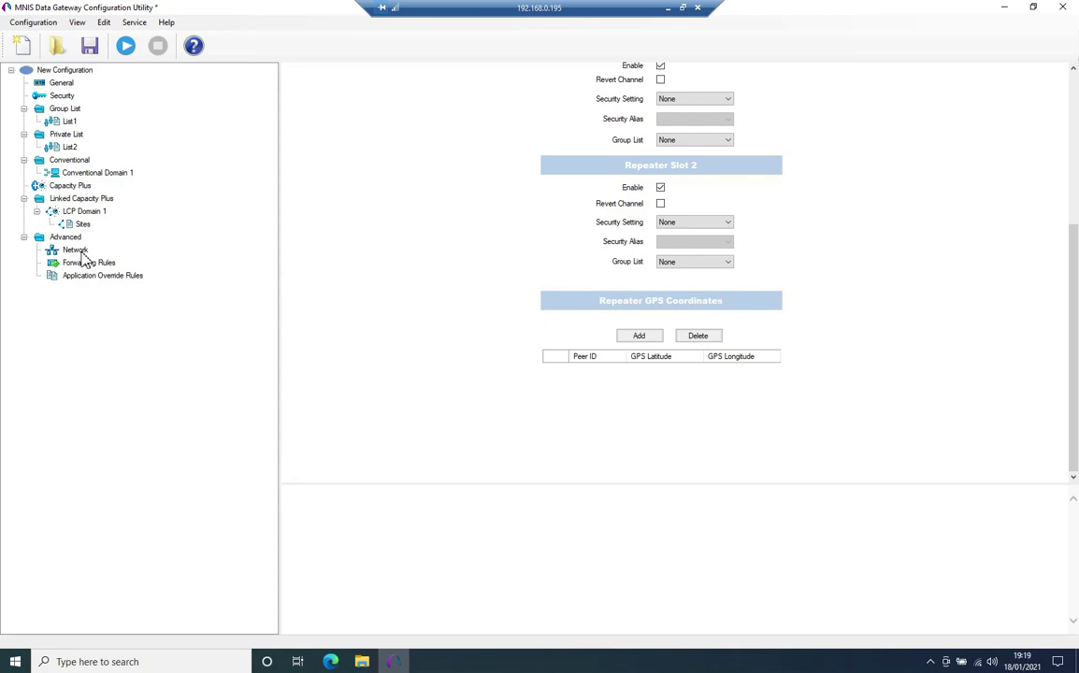
{"action": "left_click", "coordinate": [66, 235]}
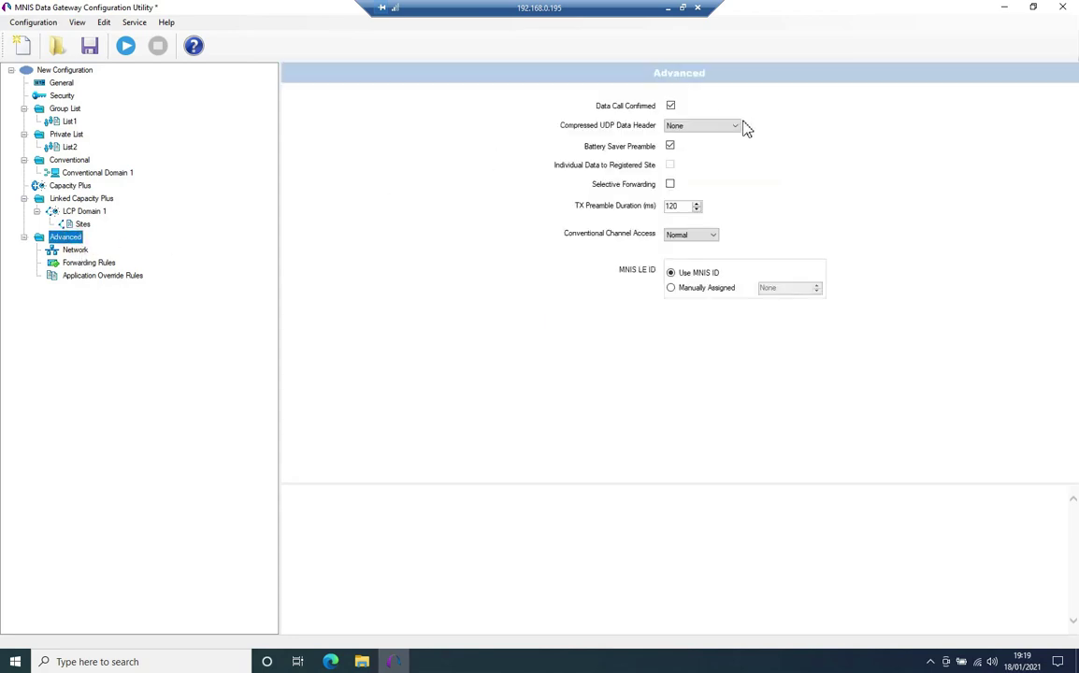
{"action": "mouse_move", "coordinate": [746, 128]}
{"action": "mouse_move", "coordinate": [643, 147]}
Step: Examine the advanced network settings, including the CAI networks, service UDP ports and the DDMS server address
{"action": "left_click", "coordinate": [79, 250]}
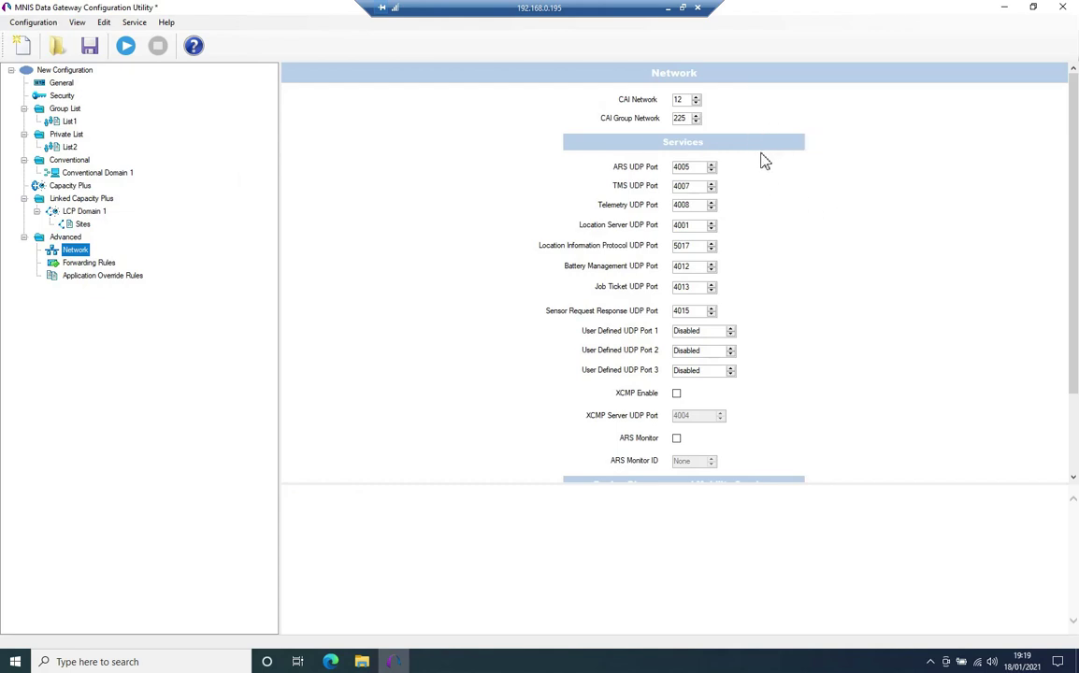
{"action": "left_click", "coordinate": [680, 118]}
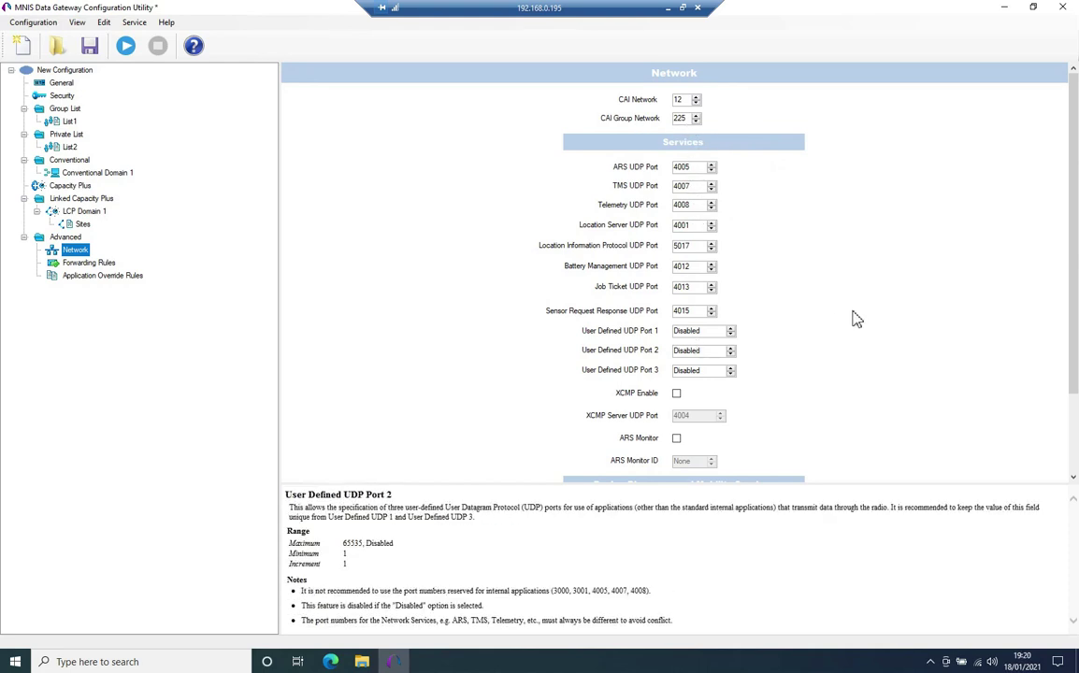
{"action": "scroll", "coordinate": [855, 315], "scroll_direction": "down", "scroll_amount": 2}
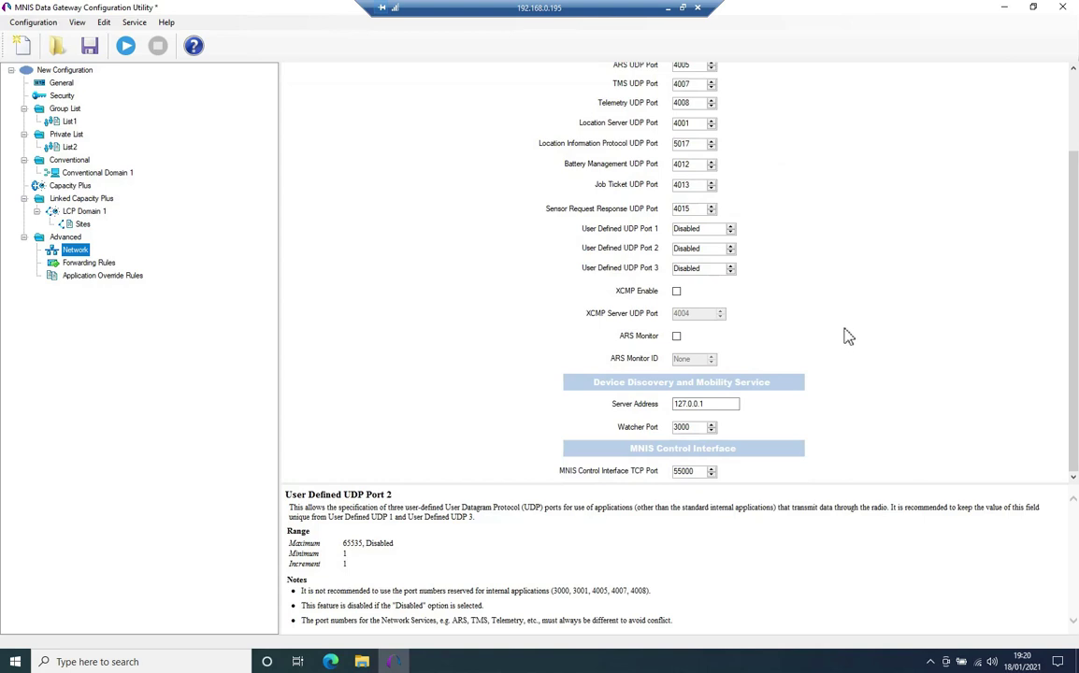
{"action": "left_click", "coordinate": [713, 403]}
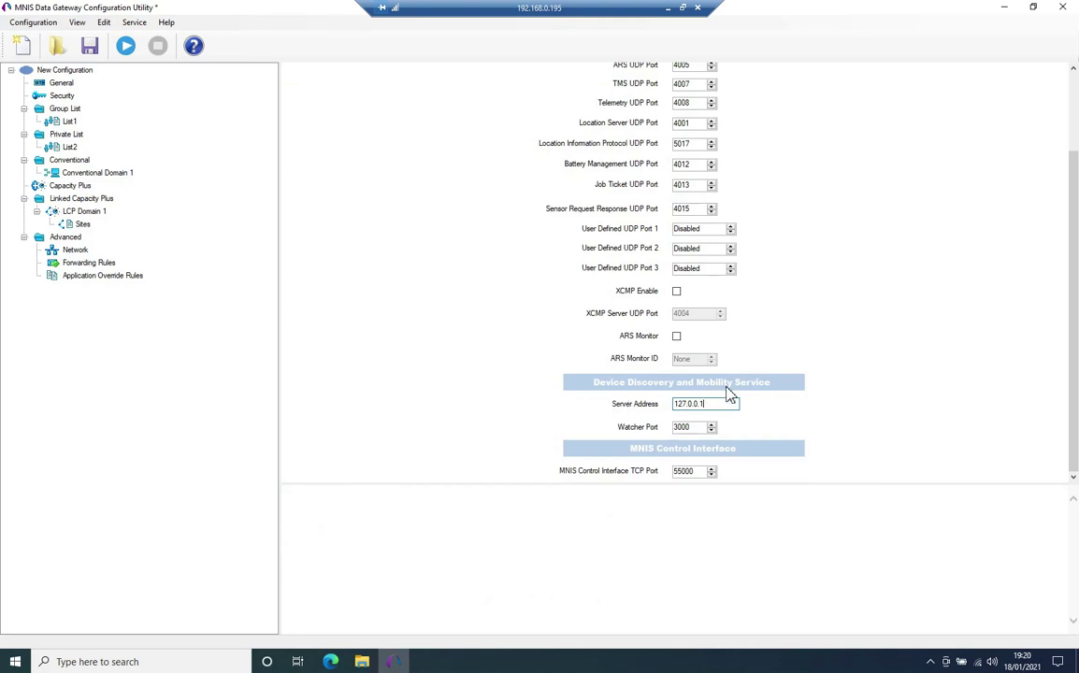
Step: Launch MOTOTRBO DDMS Admin from the desktop, then return to the DDMS server address in the MNIS configuration utility
{"action": "left_click", "coordinate": [1002, 7]}
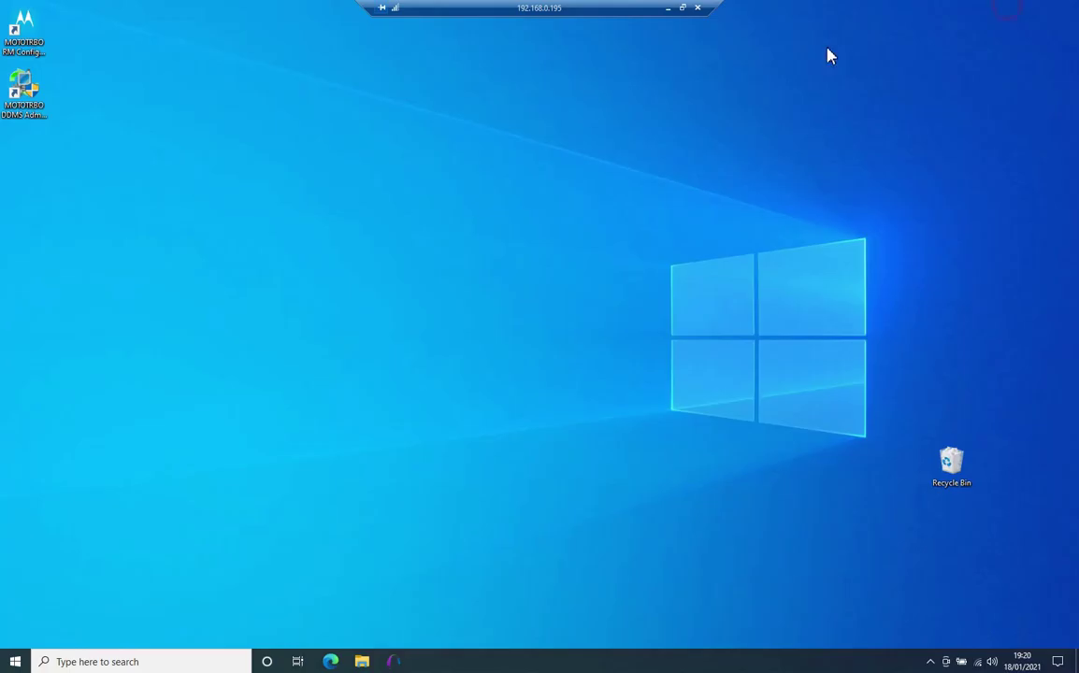
{"action": "double_click", "coordinate": [28, 87]}
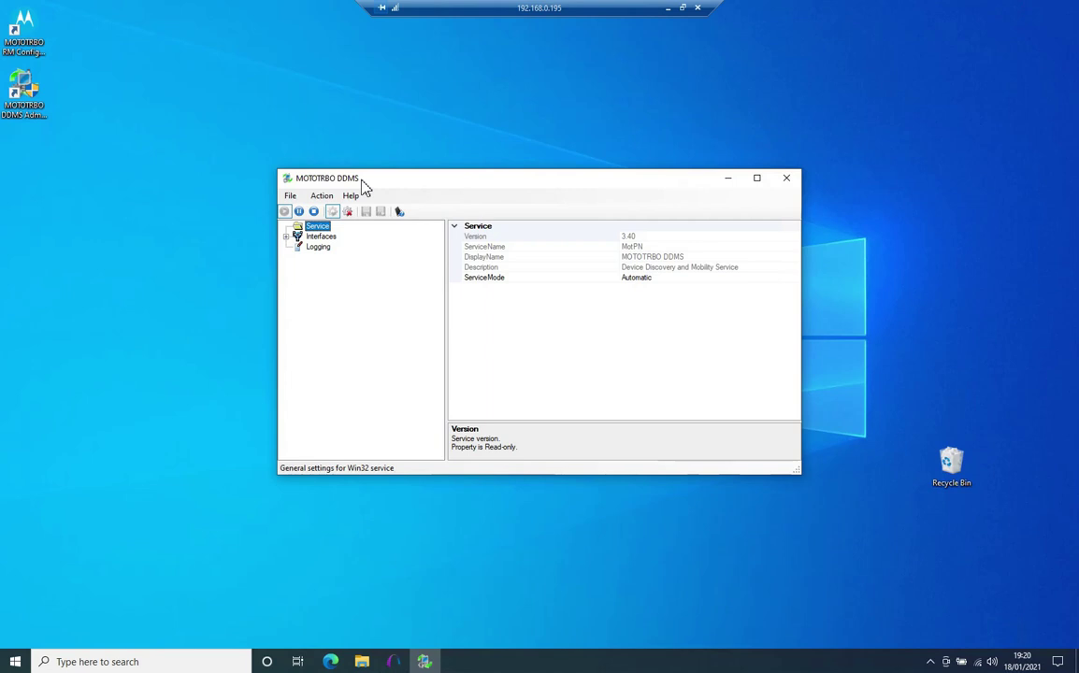
{"action": "left_click", "coordinate": [387, 663]}
{"action": "left_click", "coordinate": [724, 408]}
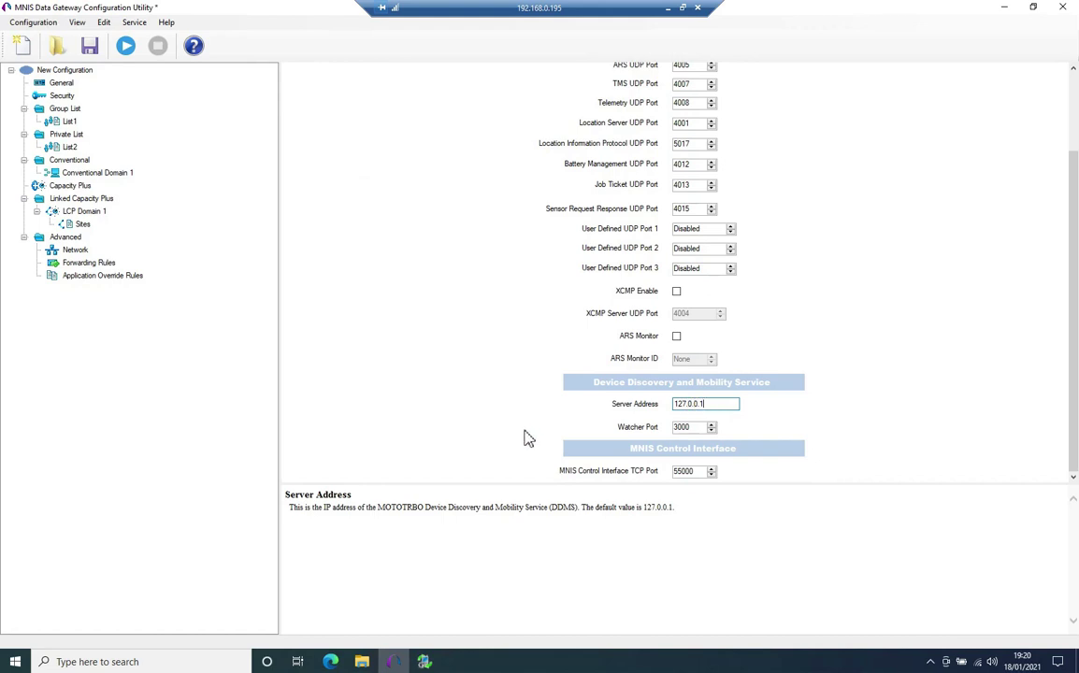
Step: Check the watcher and control interface ports, then review the port forwarding and application override rules
{"action": "left_click", "coordinate": [687, 427]}
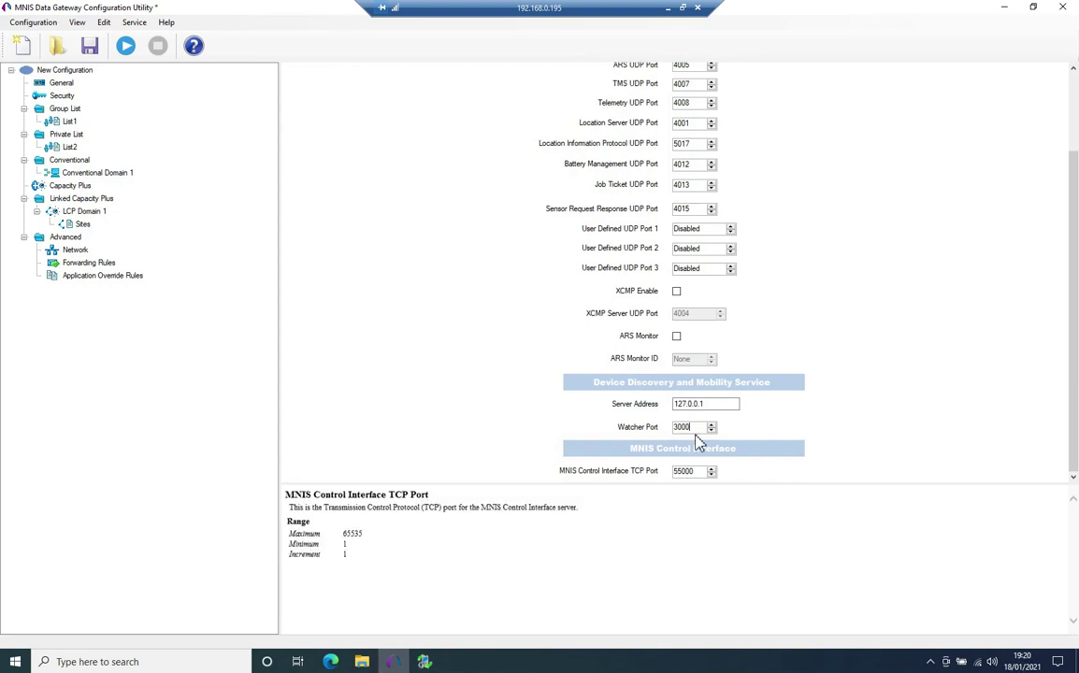
{"action": "key", "text": "Tab"}
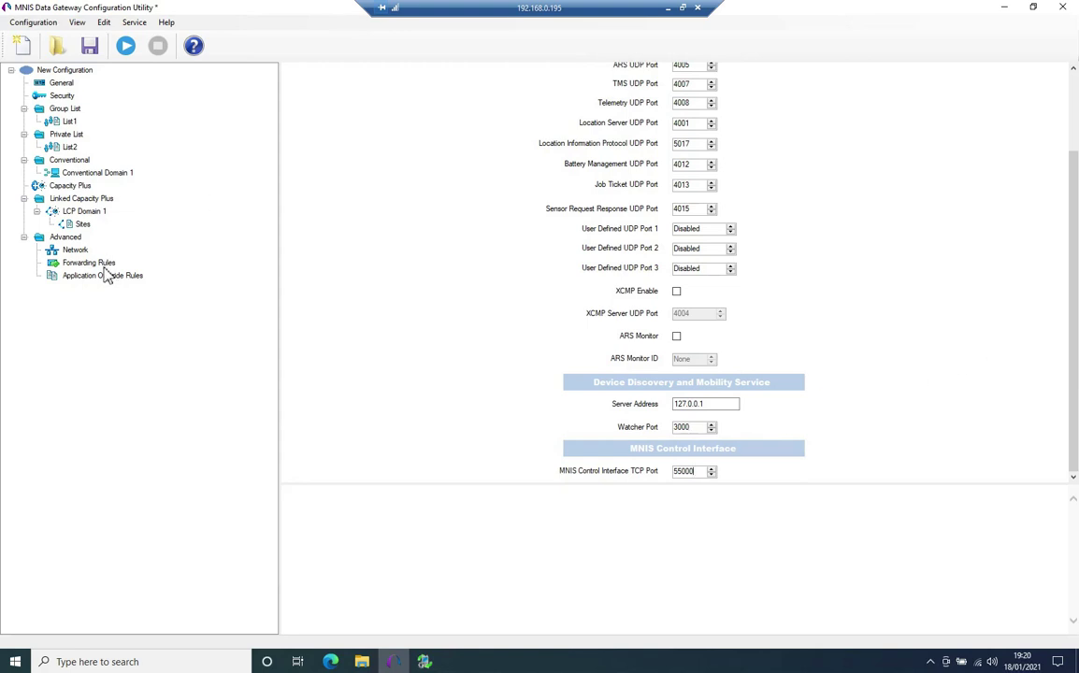
{"action": "left_click", "coordinate": [103, 262]}
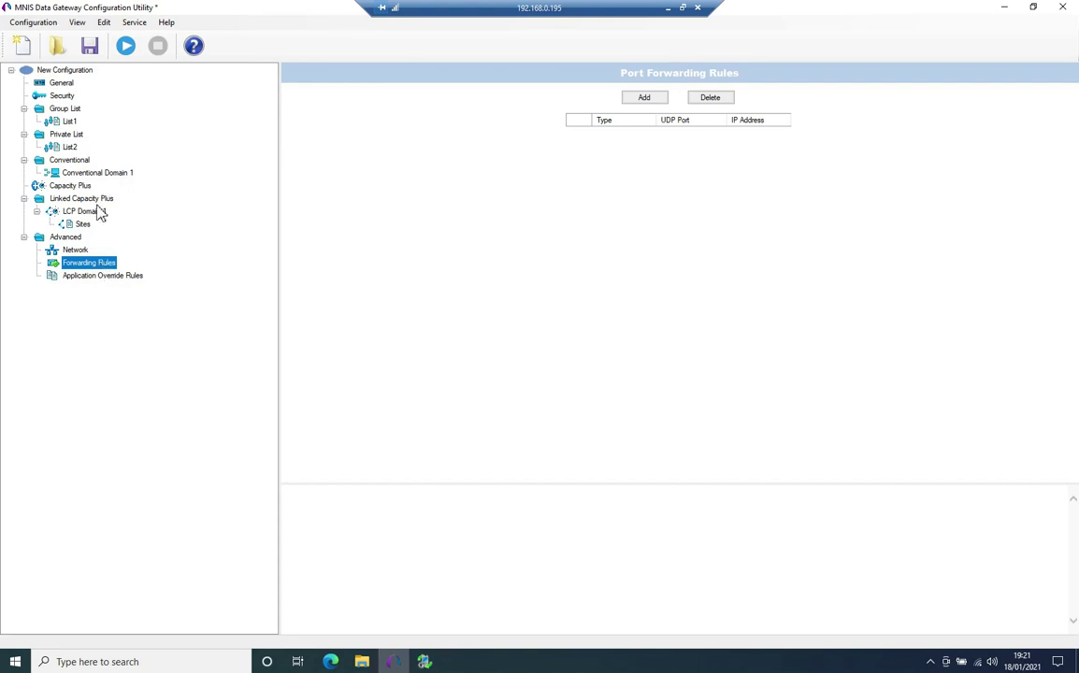
{"action": "left_click", "coordinate": [114, 275]}
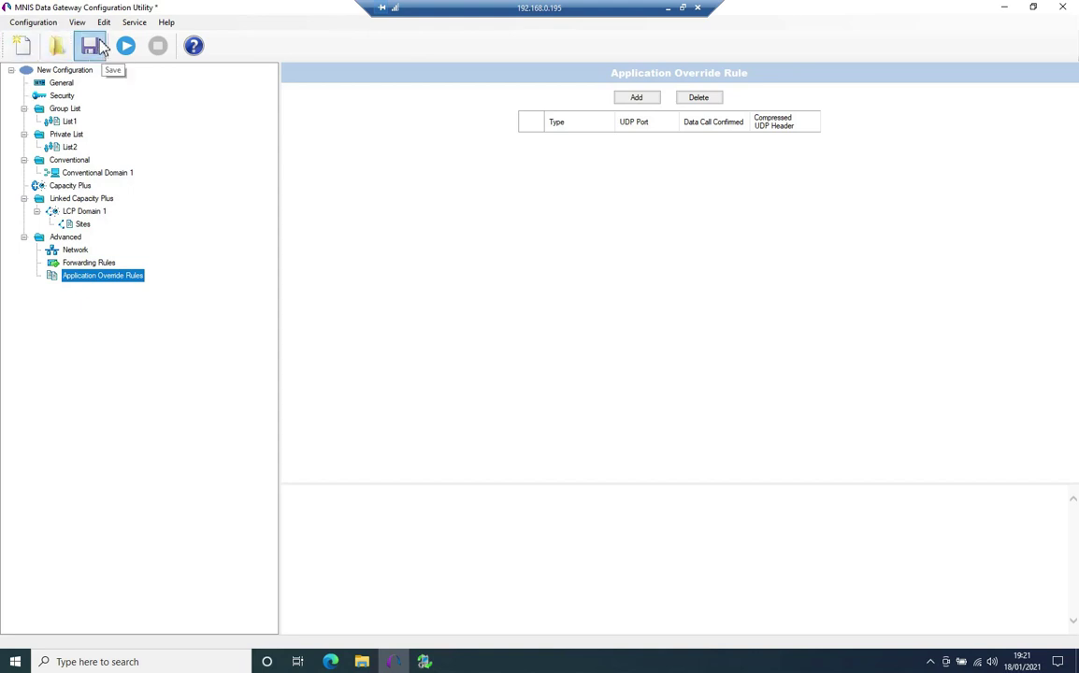
Step: Save the configuration under the file name Test3
{"action": "left_click", "coordinate": [91, 45]}
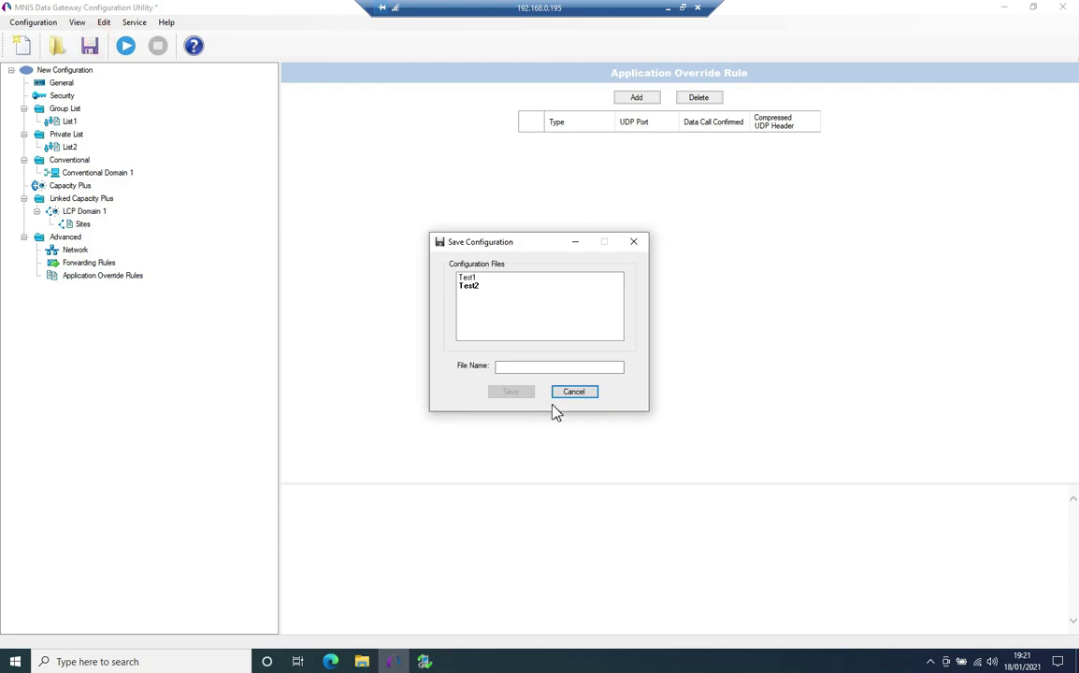
{"action": "left_click", "coordinate": [516, 368]}
{"action": "type", "text": "Test3"}
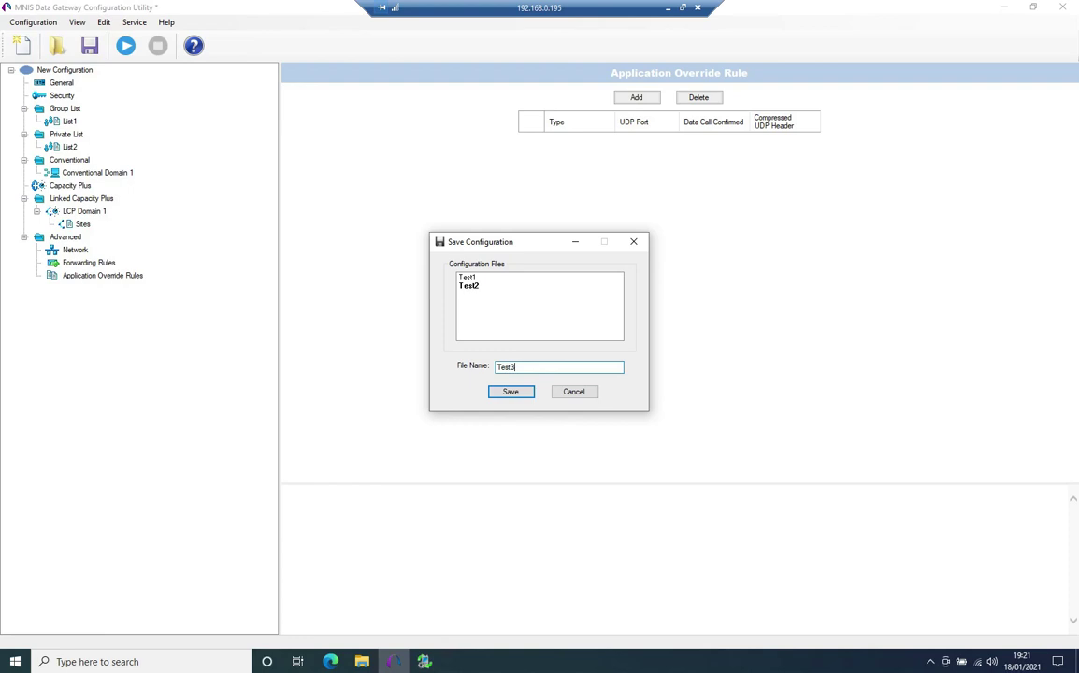
{"action": "left_click", "coordinate": [512, 393]}
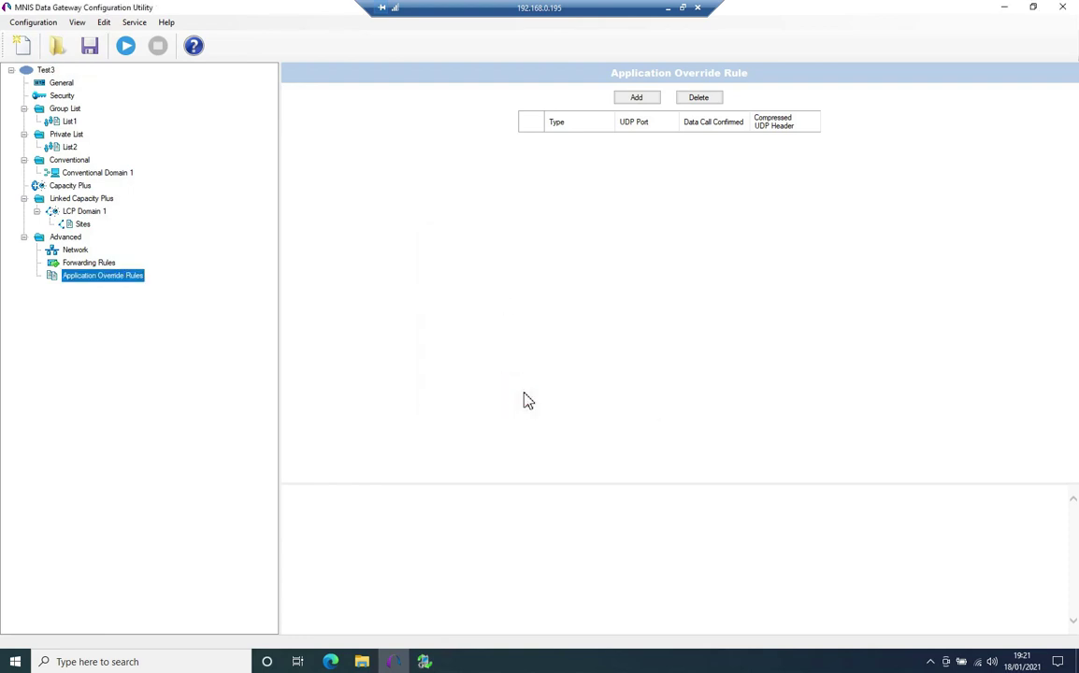
Step: Set Test3 as the active configuration and start the MNIS service
{"action": "left_click", "coordinate": [44, 26]}
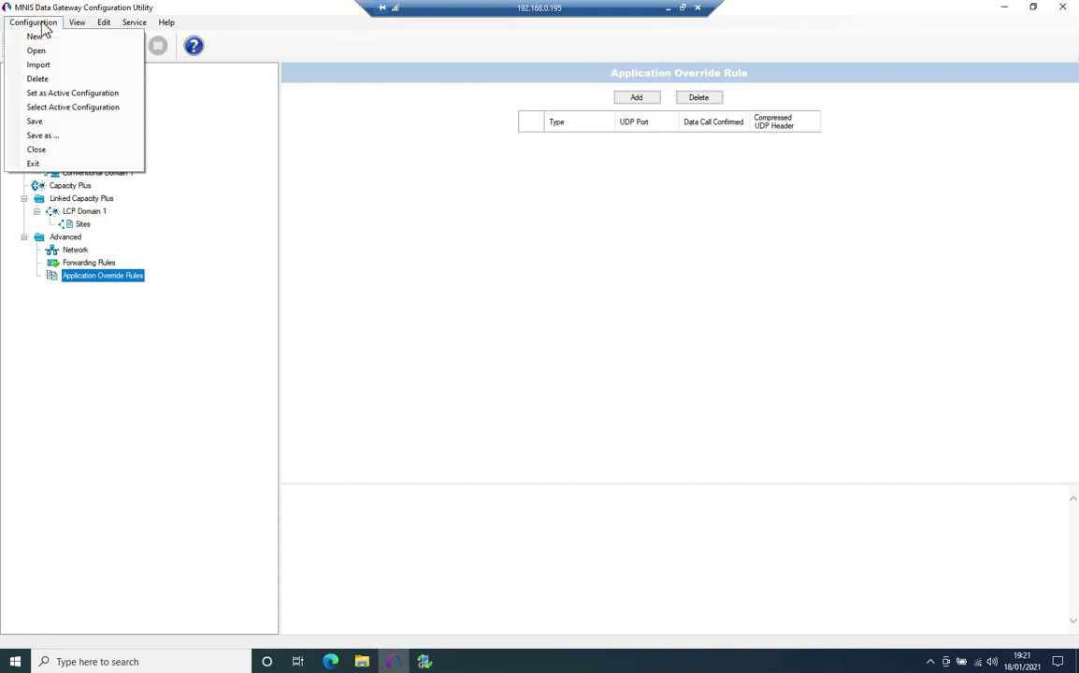
{"action": "left_click", "coordinate": [66, 94]}
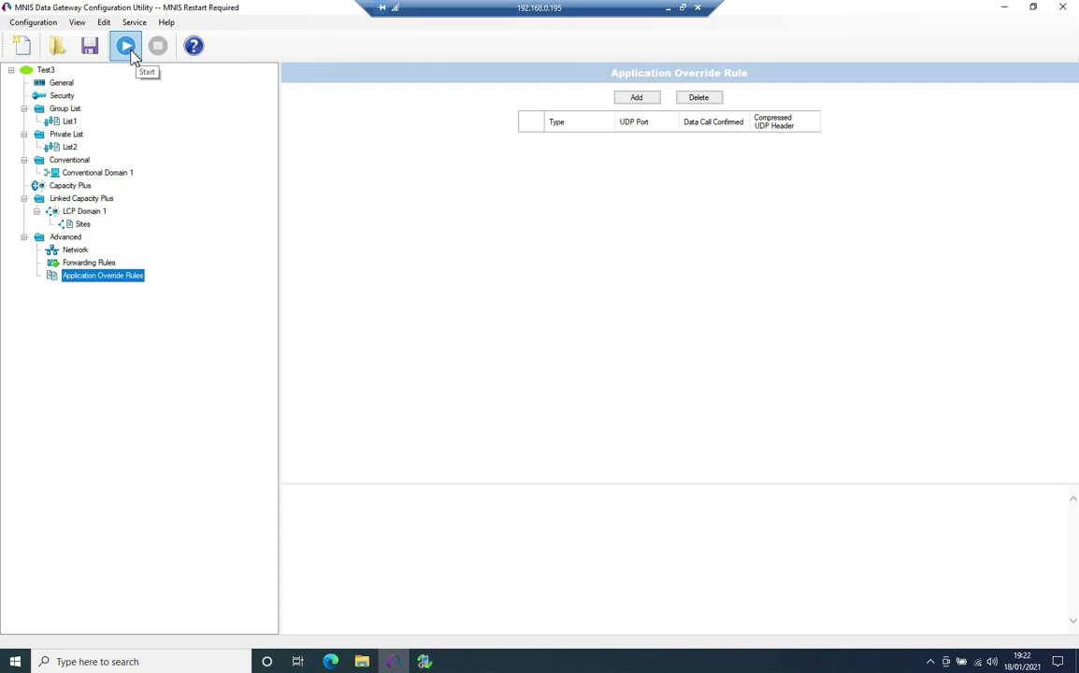
{"action": "left_click", "coordinate": [131, 55]}
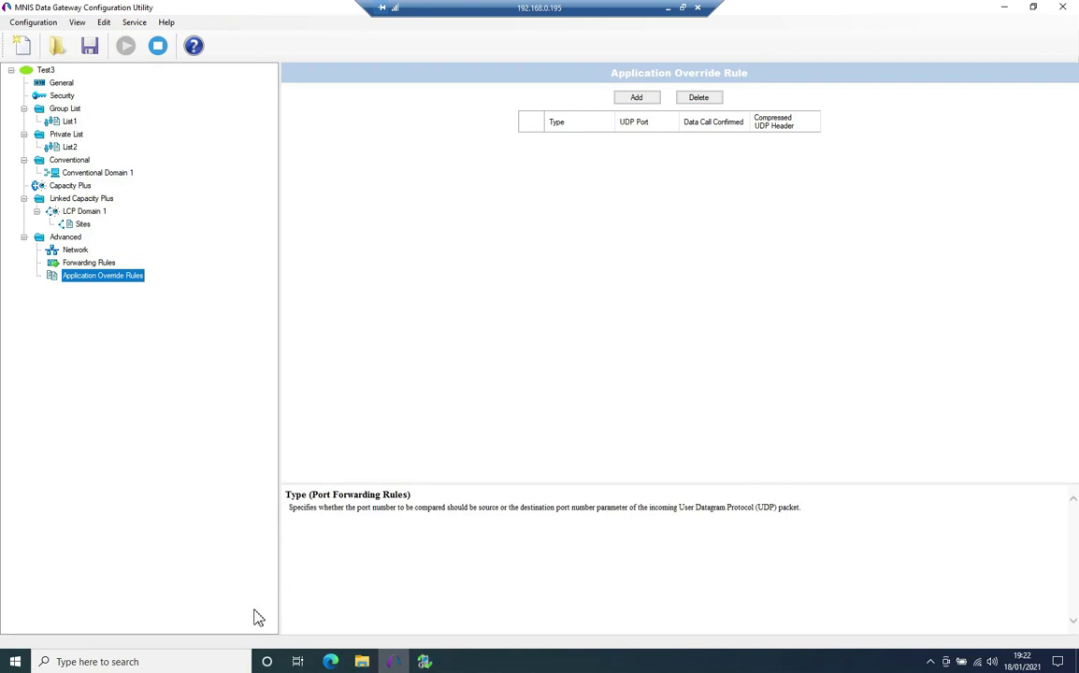
Step: Check the status of the MOTOTRBO Network Interface Service in Windows Services, then return to the MNIS configuration utility
{"action": "key", "text": "super+r"}
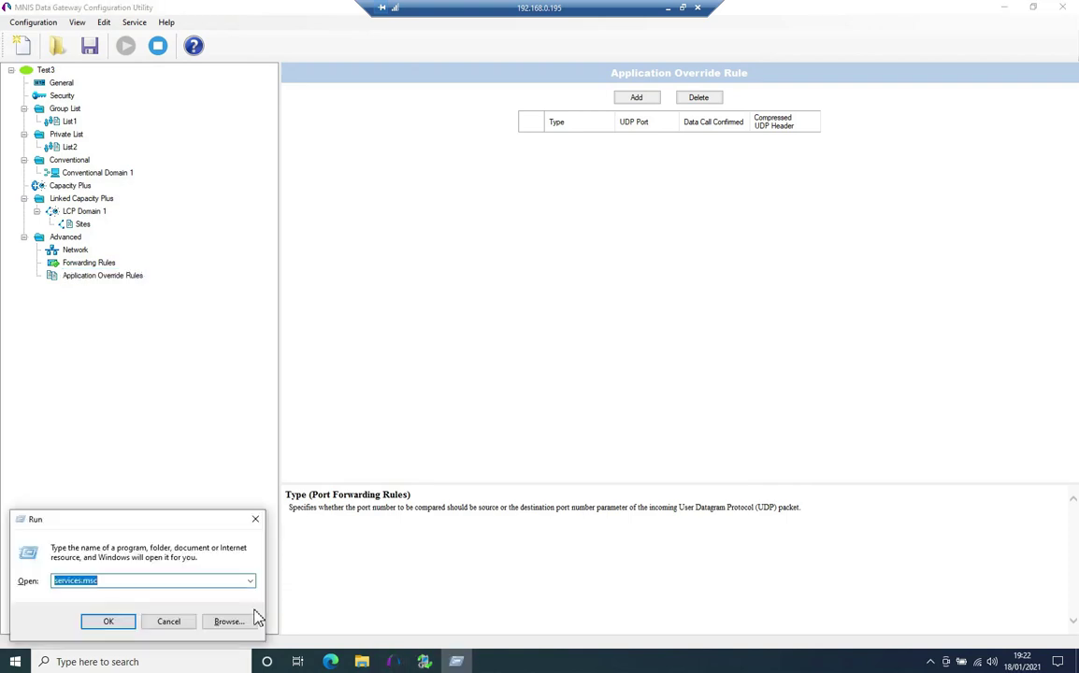
{"action": "left_click", "coordinate": [108, 622]}
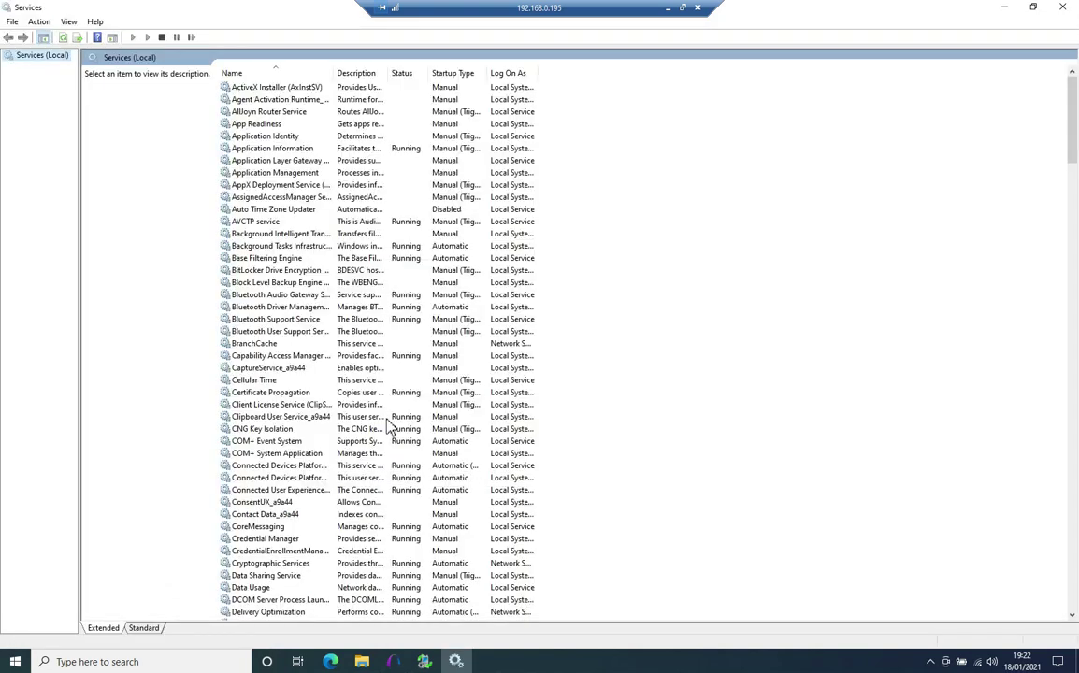
{"action": "scroll", "coordinate": [367, 392], "scroll_direction": "down", "scroll_amount": 20}
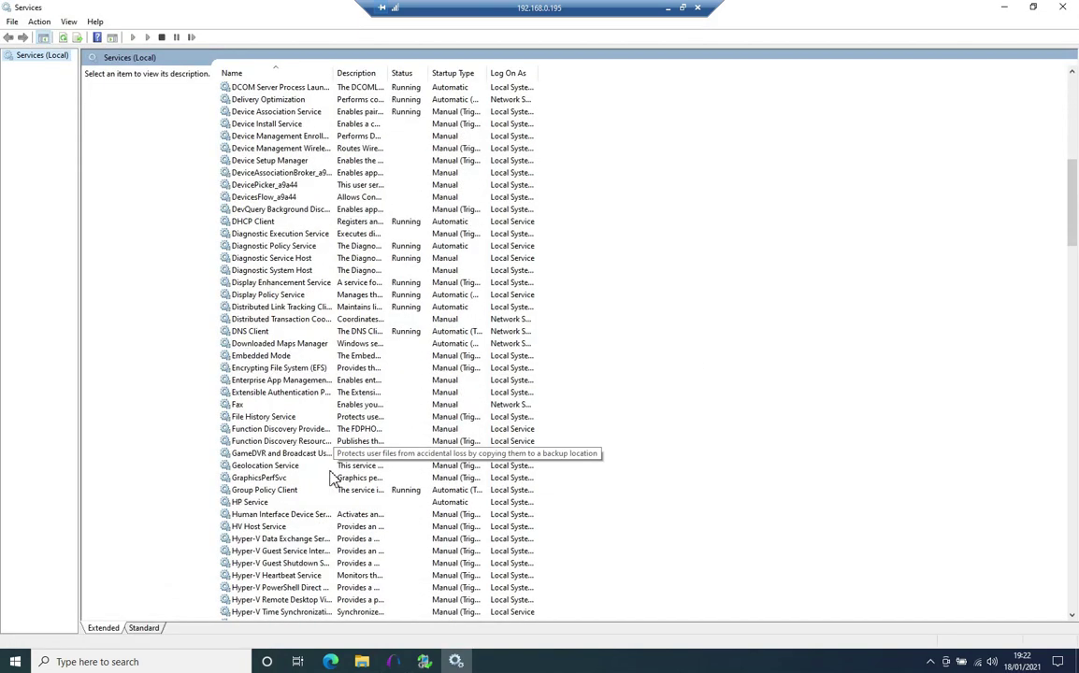
{"action": "scroll", "coordinate": [344, 468], "scroll_direction": "down", "scroll_amount": 7}
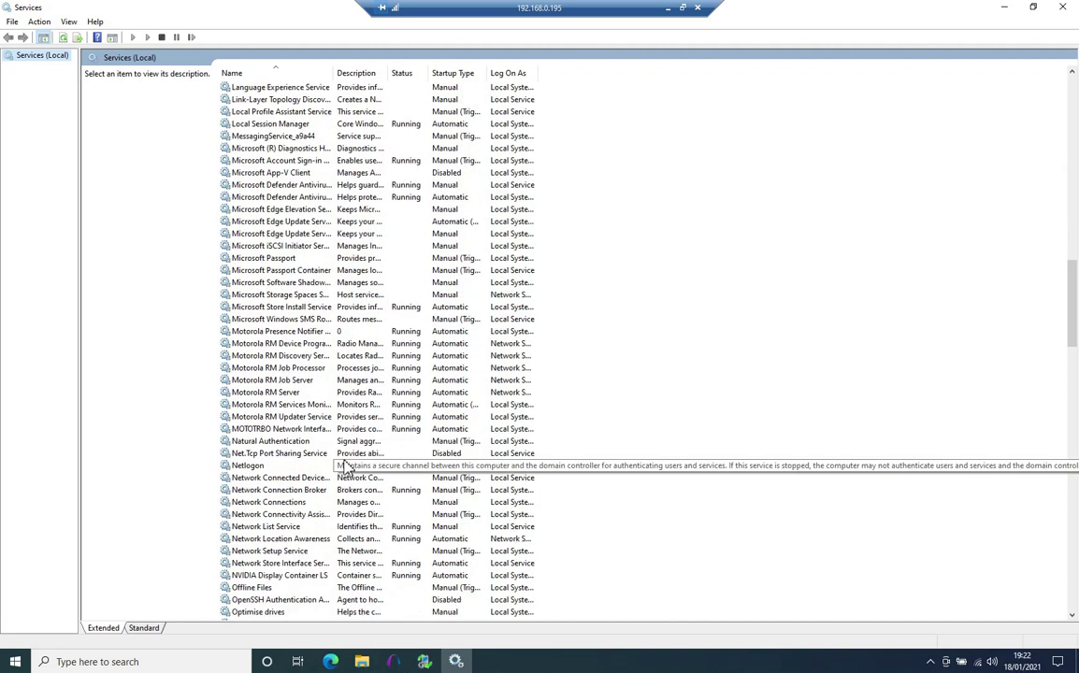
{"action": "left_click", "coordinate": [297, 431]}
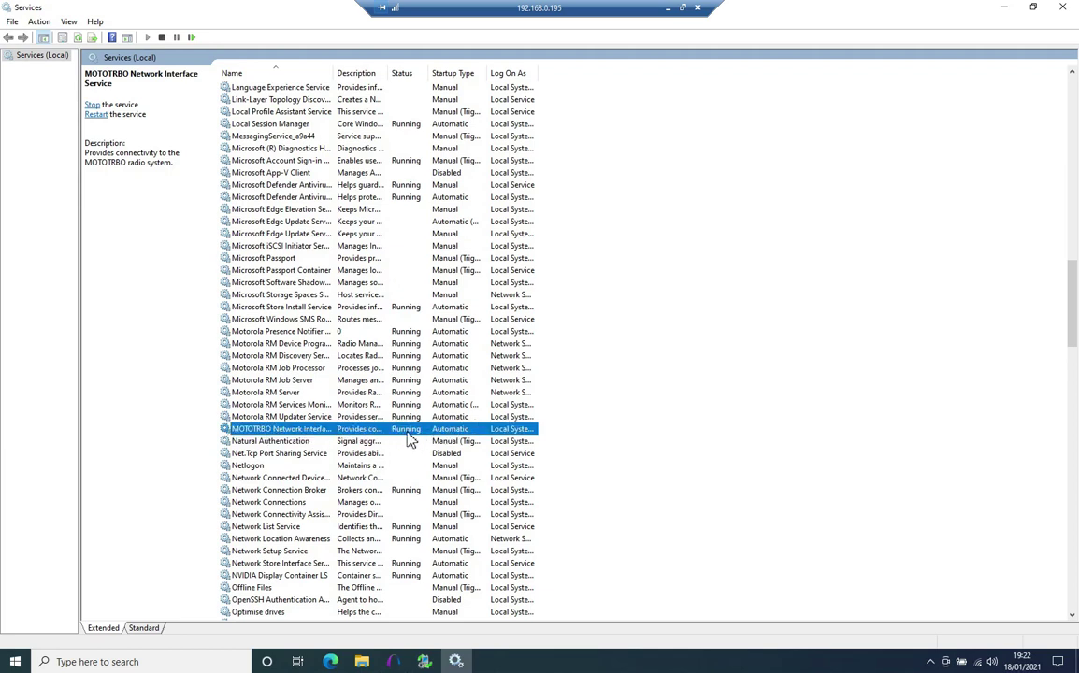
{"action": "left_click", "coordinate": [1004, 7]}
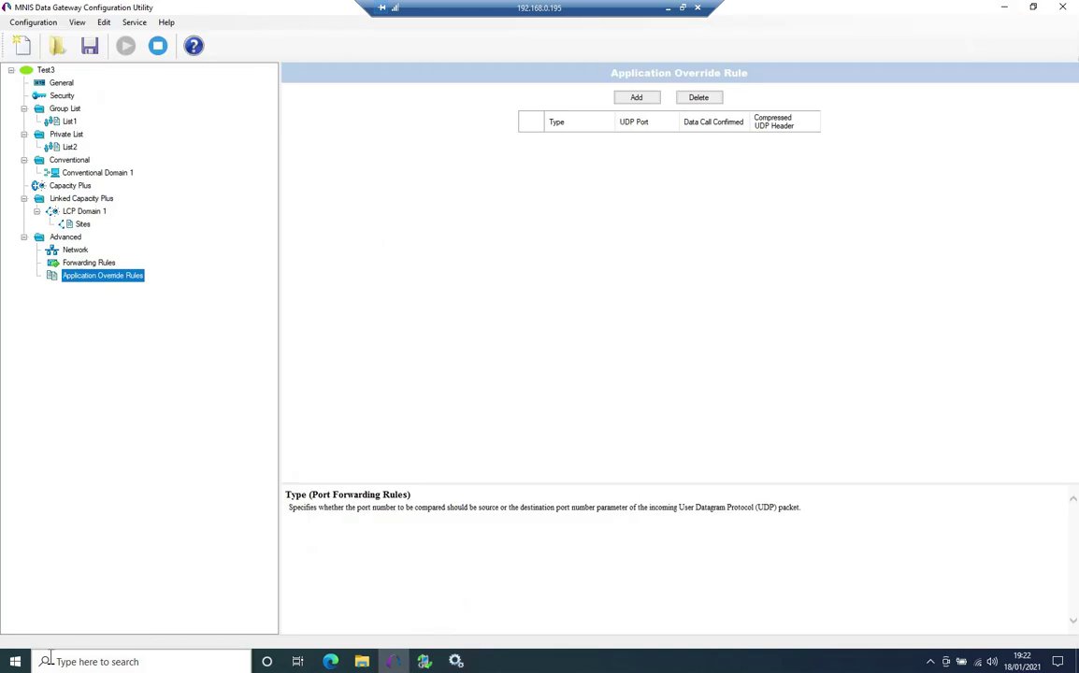
Step: Open Command Prompt and list the routing table with "route print"
{"action": "left_click", "coordinate": [117, 660]}
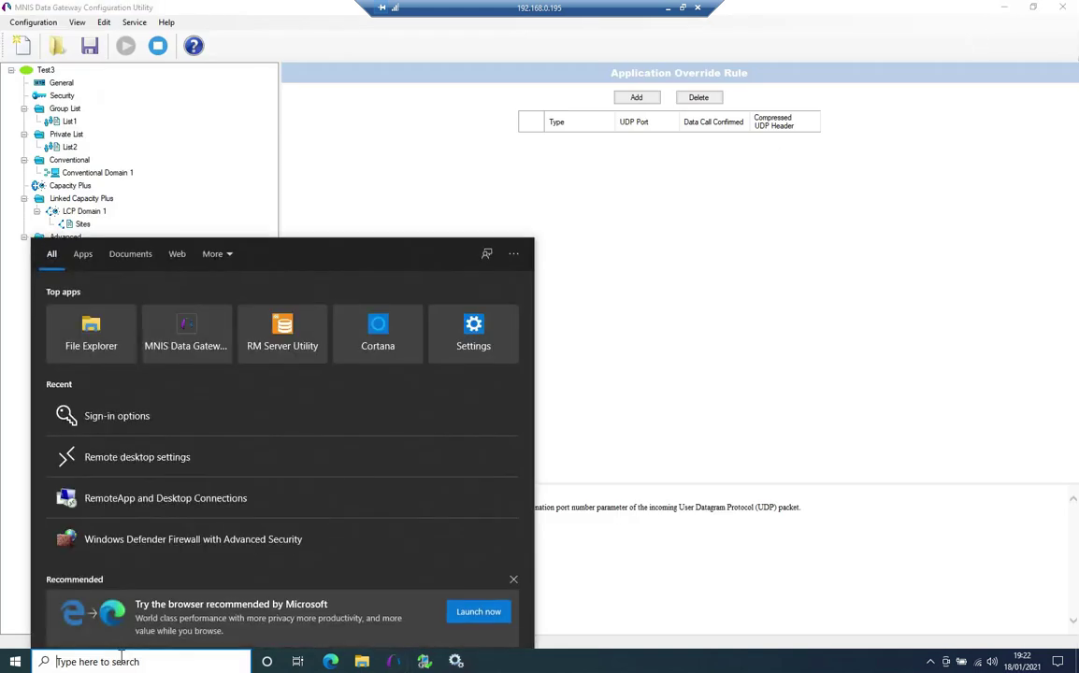
{"action": "type", "text": "cmd"}
{"action": "key", "text": "Return"}
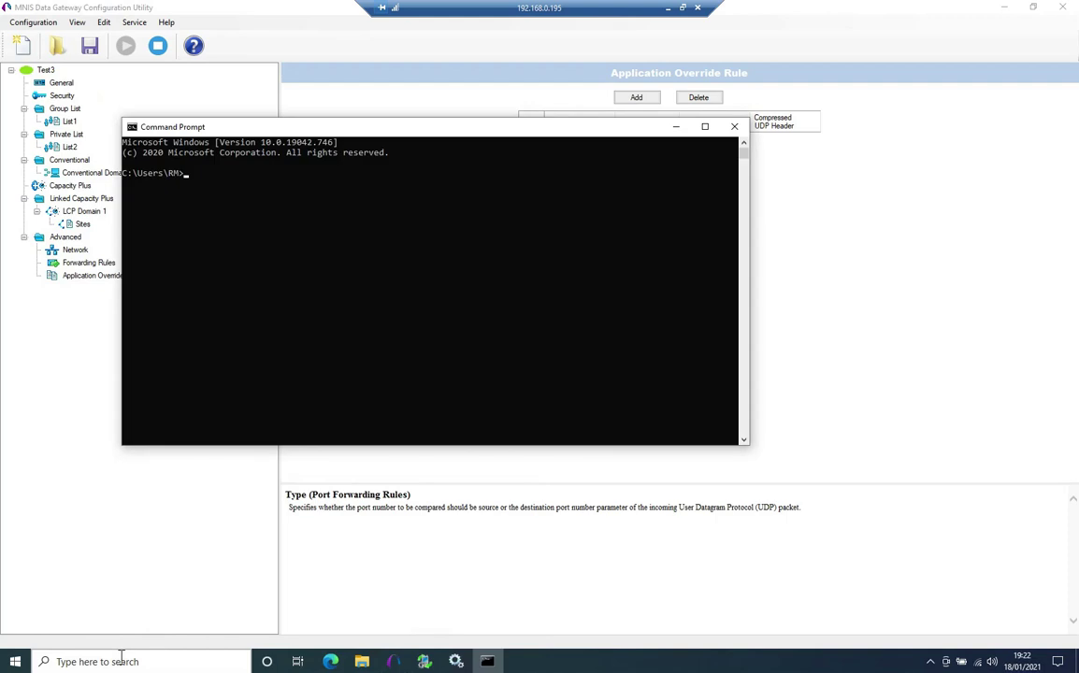
{"action": "type", "text": "route print"}
{"action": "key", "text": "Return"}
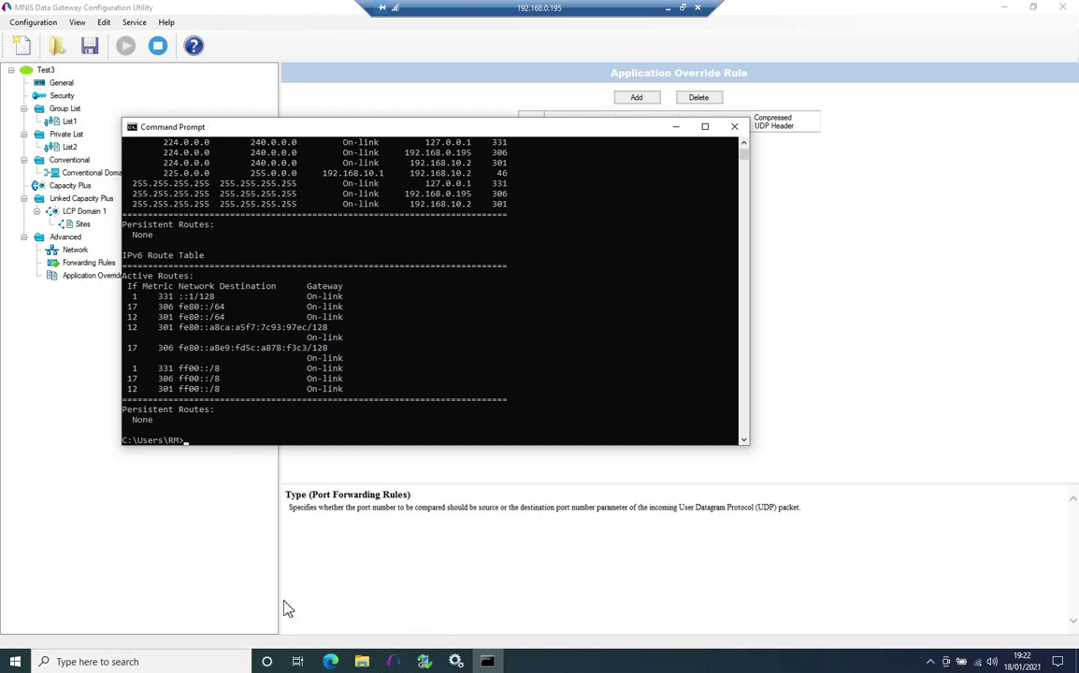
Step: Examine the IPv4 active routes for the 12.0.0.0, 13.0.0.0 and 14.0.0.0 networks and the 225.0.0.0 network
{"action": "left_click", "coordinate": [744, 144]}
{"action": "left_click", "coordinate": [744, 145]}
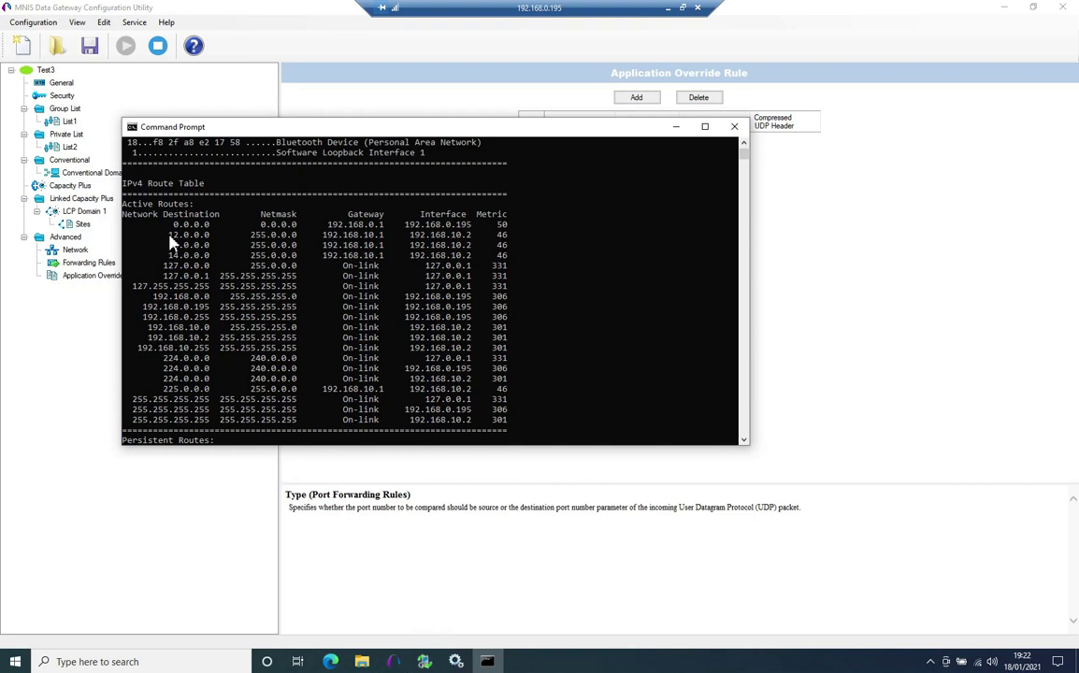
{"action": "left_click_drag", "start_coordinate": [170, 235], "coordinate": [521, 258]}
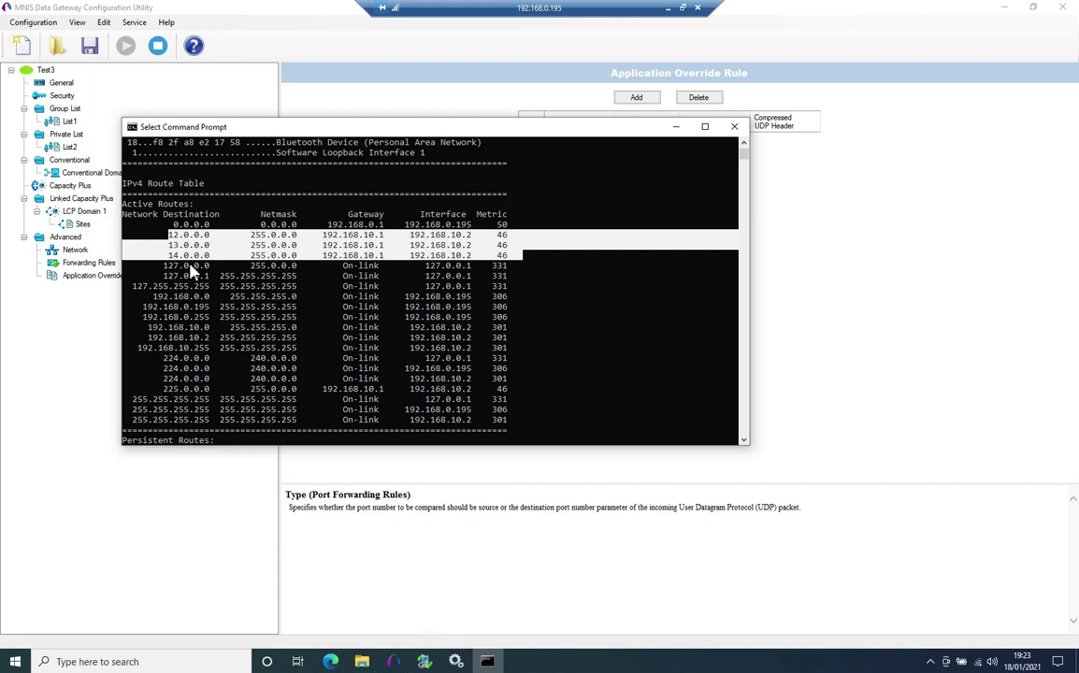
{"action": "left_click_drag", "start_coordinate": [168, 224], "coordinate": [168, 242]}
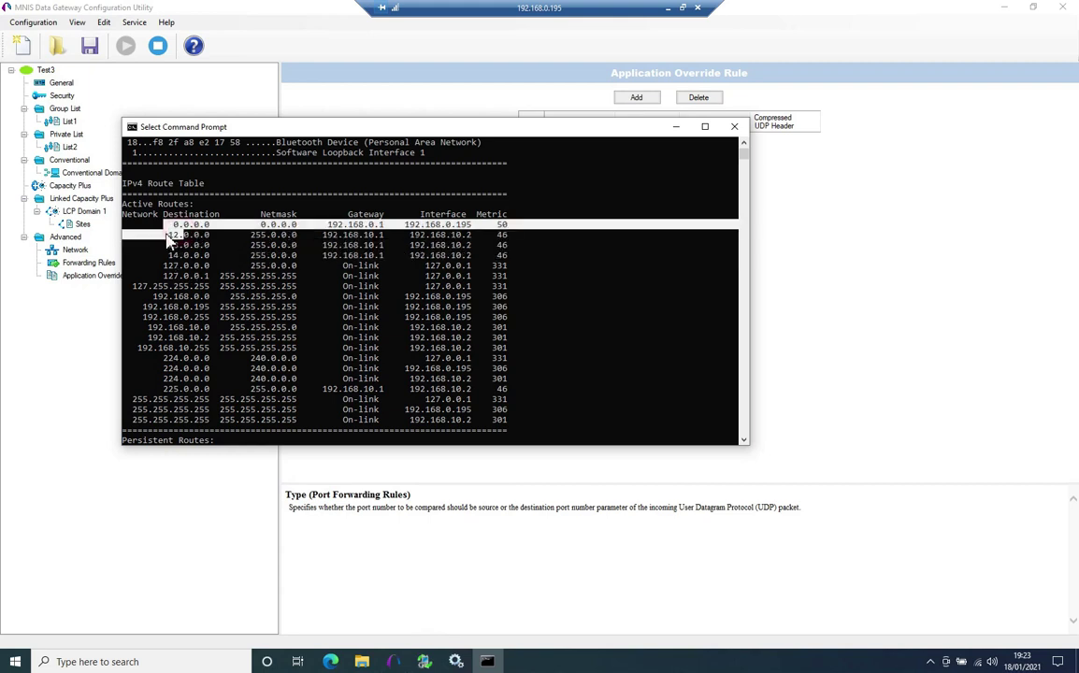
{"action": "left_click", "coordinate": [169, 235]}
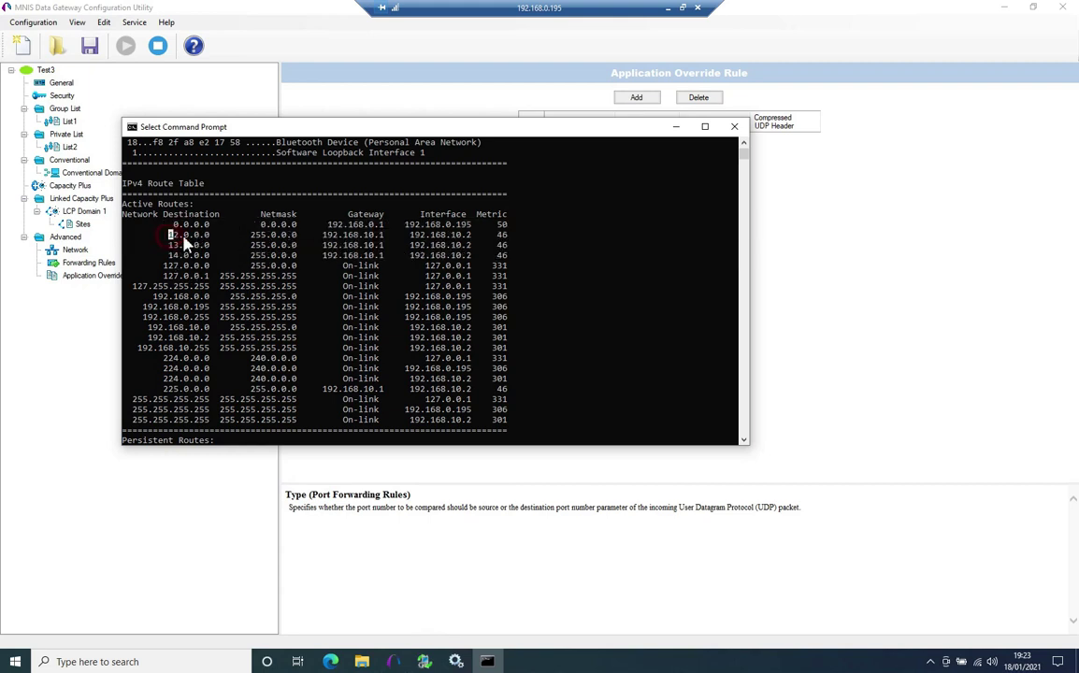
{"action": "double_click", "coordinate": [184, 237]}
{"action": "scroll", "coordinate": [192, 289], "scroll_direction": "down", "scroll_amount": 2}
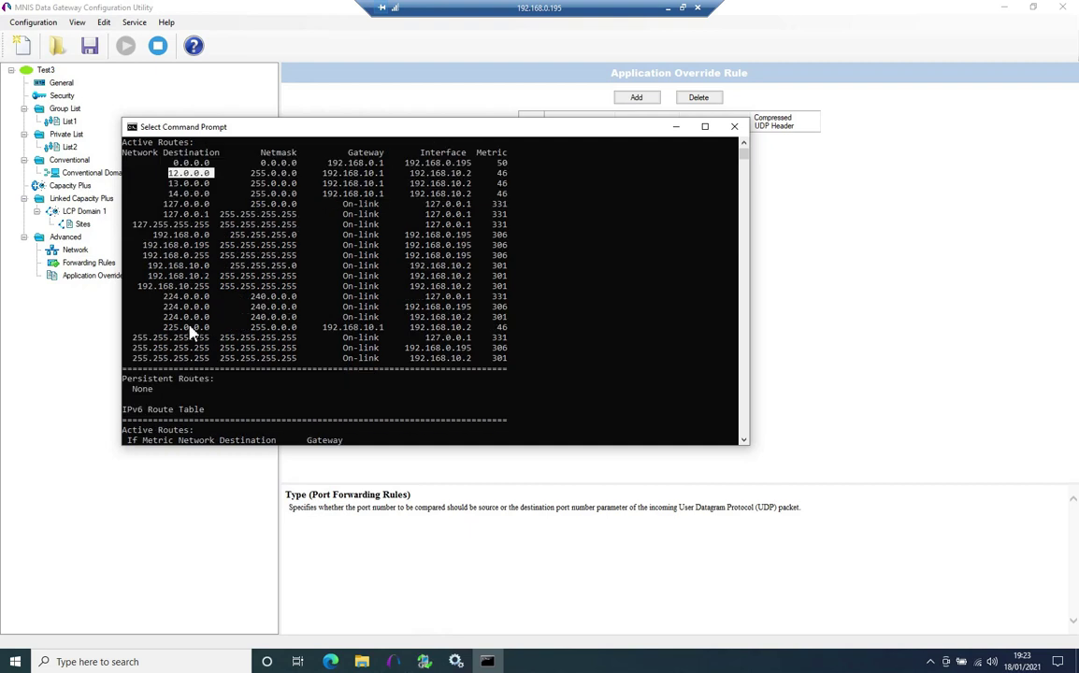
{"action": "left_click_drag", "start_coordinate": [164, 329], "coordinate": [514, 334]}
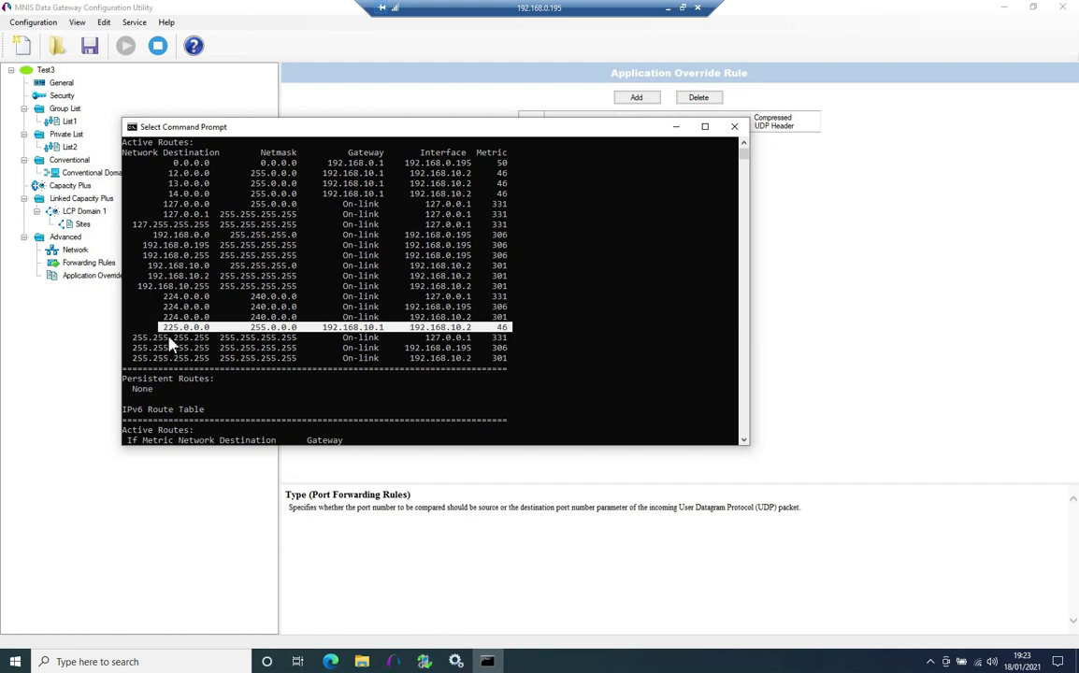